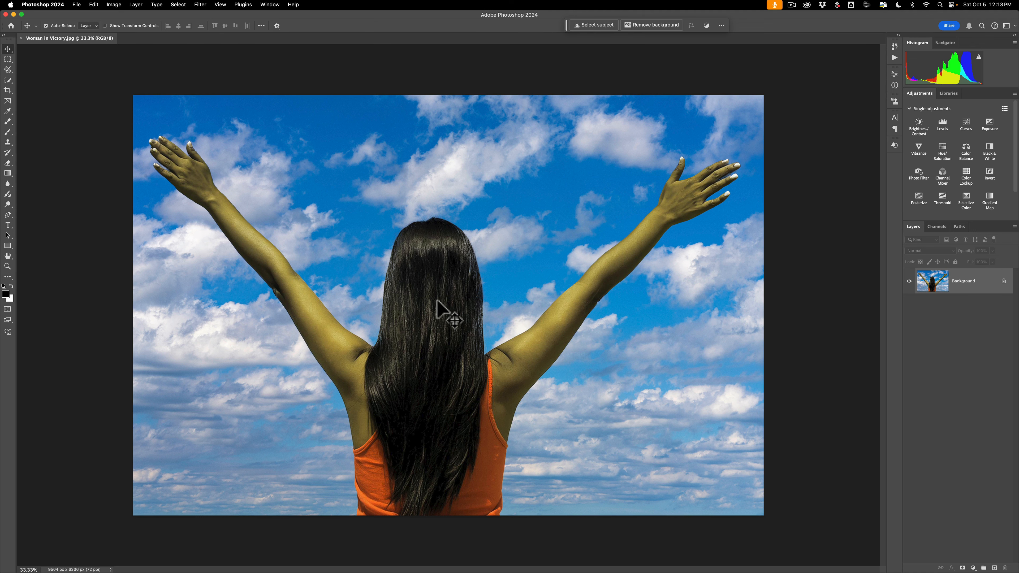
- Select the woman with the Quick Selection tool's Select Subject, using Cloud (Detailed results) processing
{"action": "key", "text": "w"}
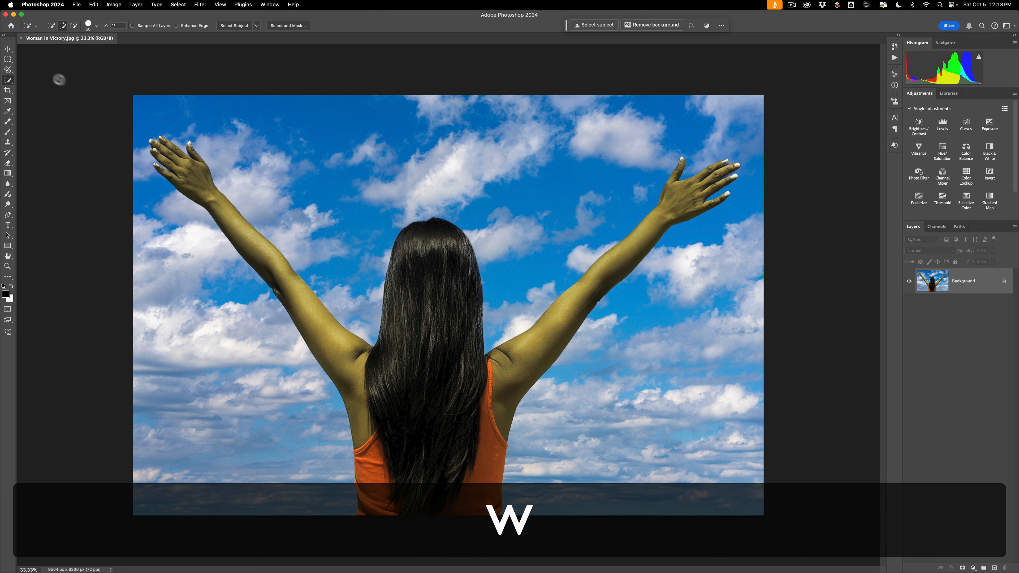
{"action": "left_click", "coordinate": [10, 89]}
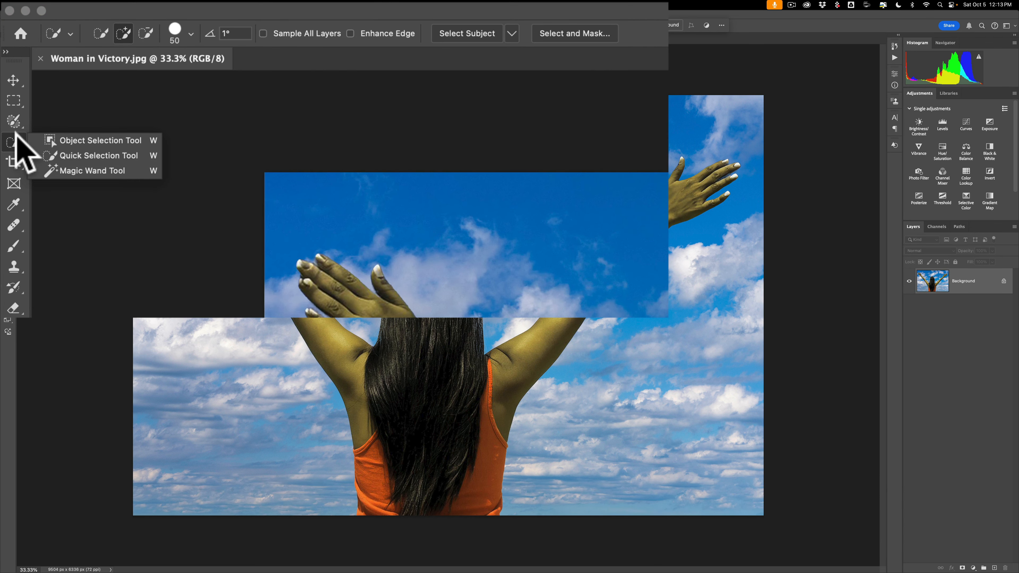
{"action": "left_click", "coordinate": [10, 134]}
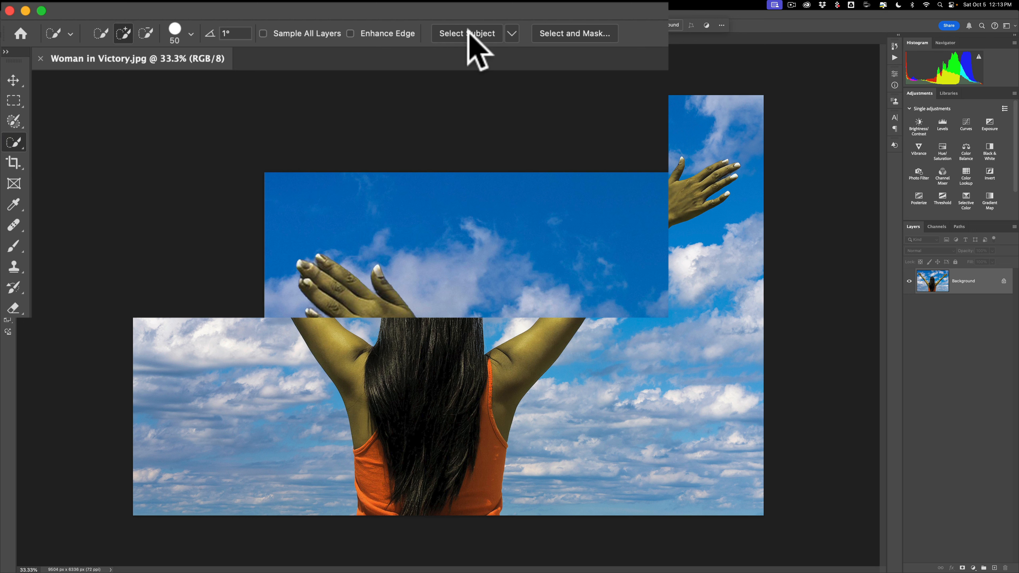
{"action": "left_click", "coordinate": [511, 34]}
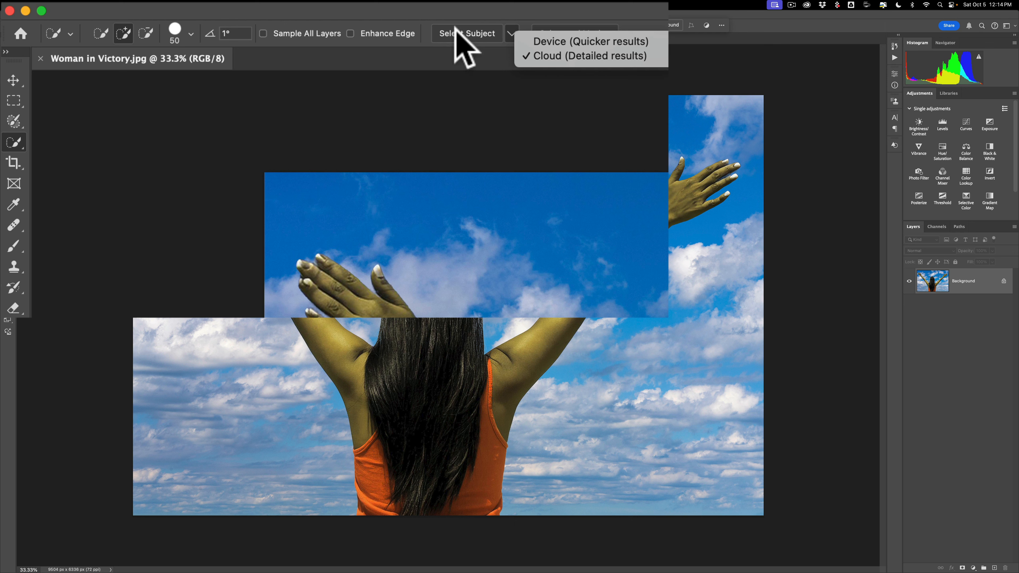
{"action": "left_click", "coordinate": [464, 31]}
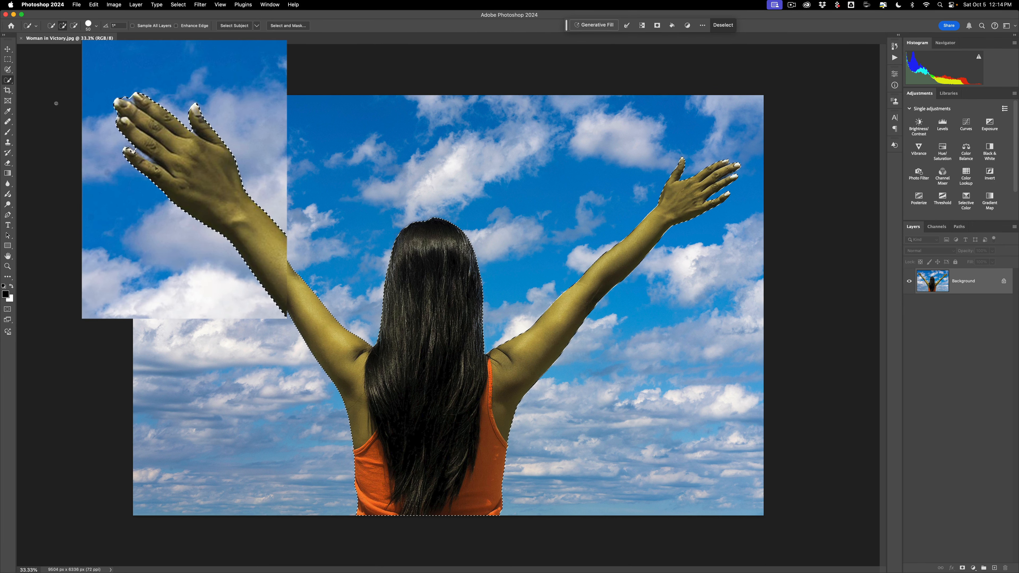
- Reduce the Quick Selection tool's brush size to 40, trying its subtract mode without changing the selection
{"action": "right_click", "coordinate": [11, 80]}
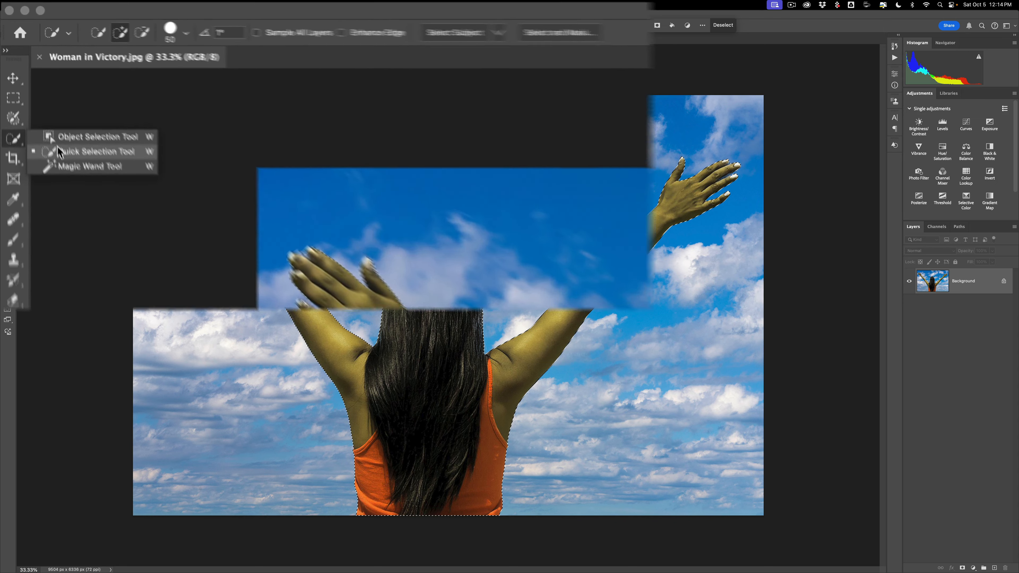
{"action": "left_click", "coordinate": [29, 86]}
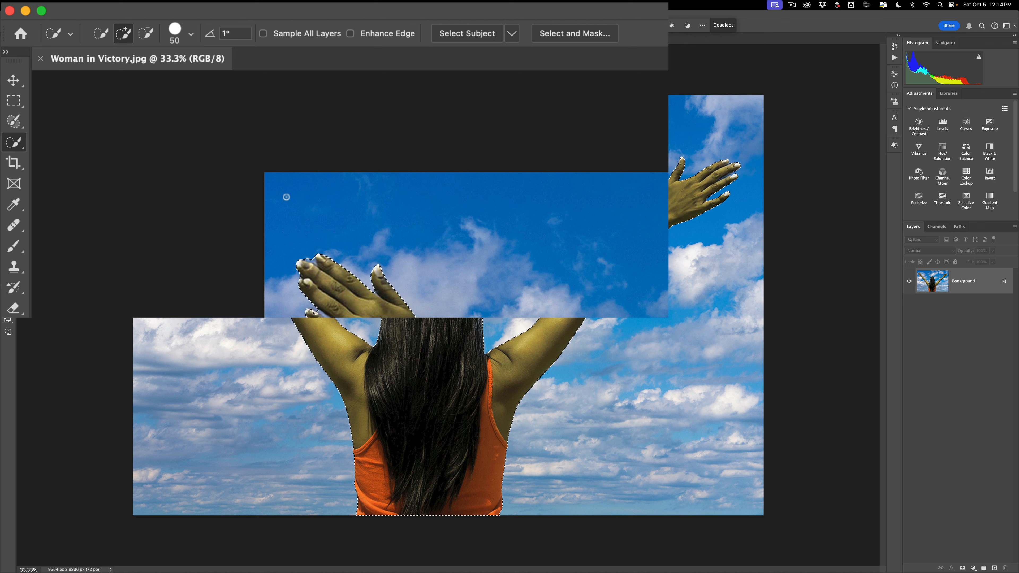
{"action": "key", "text": "alt"}
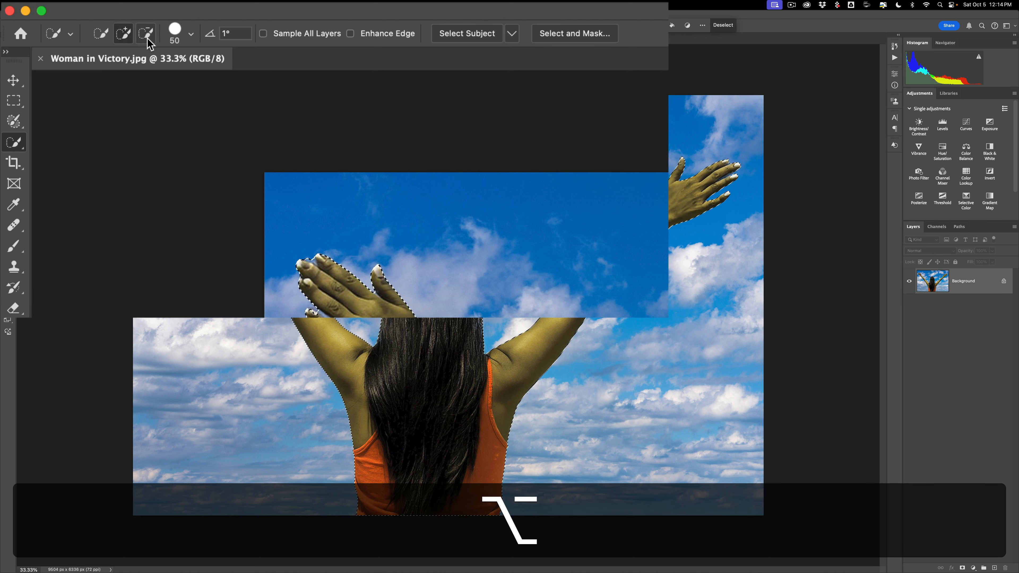
{"action": "key", "text": "alt"}
{"action": "key", "text": "alt"}
{"action": "key", "text": "alt"}
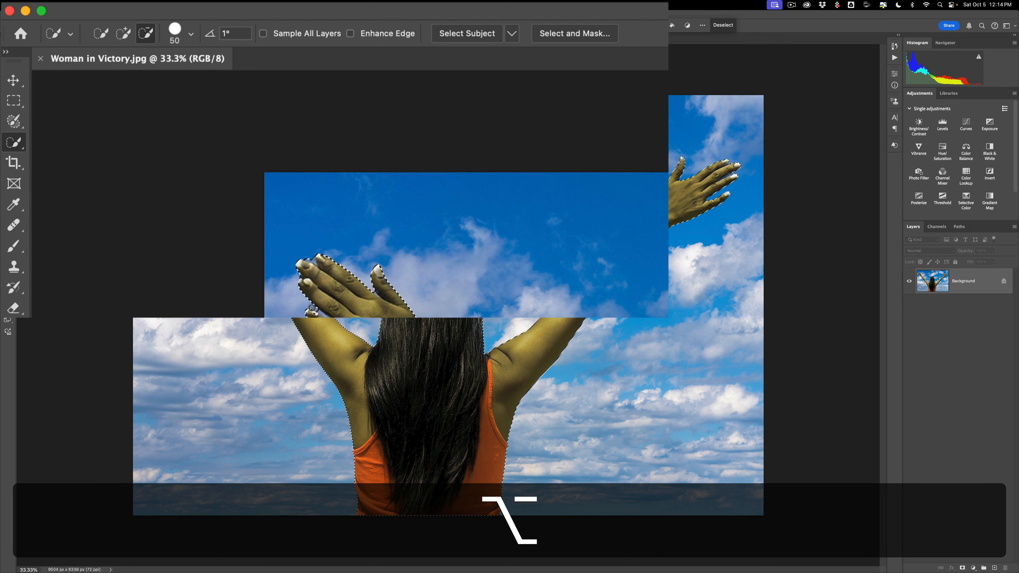
{"action": "key", "text": "bracketleft"}
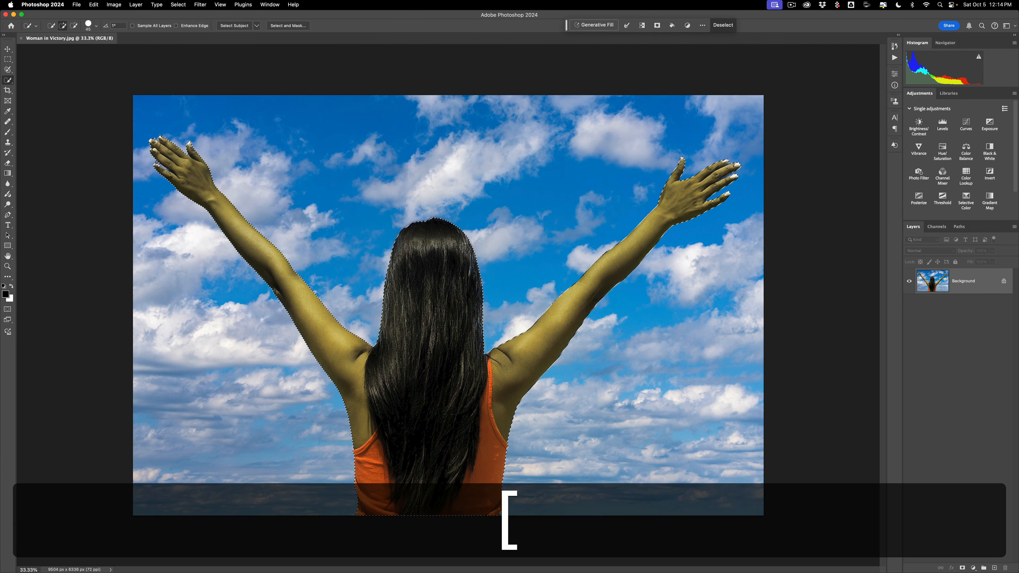
{"action": "key", "text": "alt+bracketleft"}
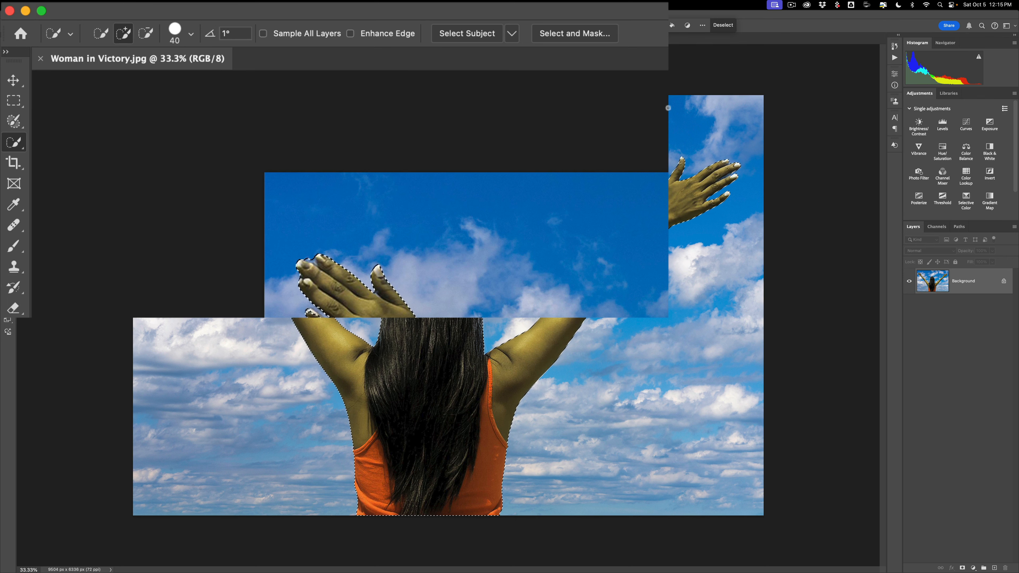
- Open the selection in Select and Mask and preview it On Black at 100% opacity
{"action": "left_click", "coordinate": [579, 37]}
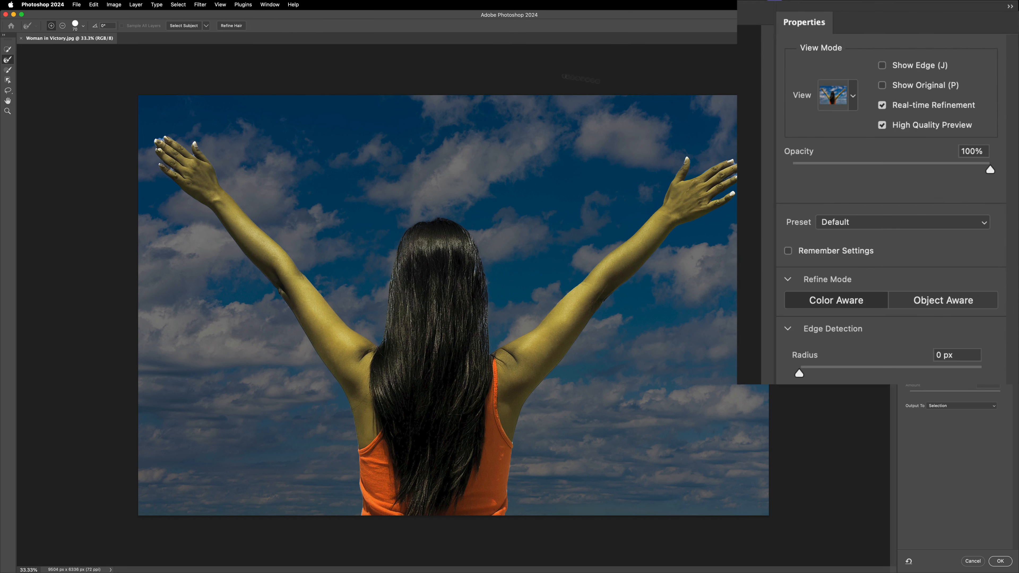
{"action": "left_click", "coordinate": [852, 96]}
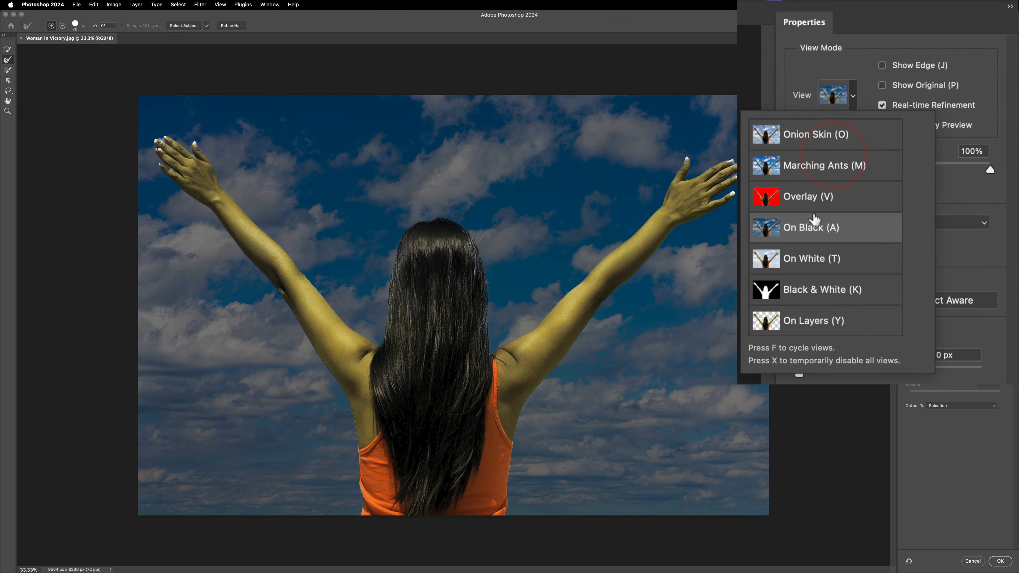
{"action": "left_click", "coordinate": [853, 96]}
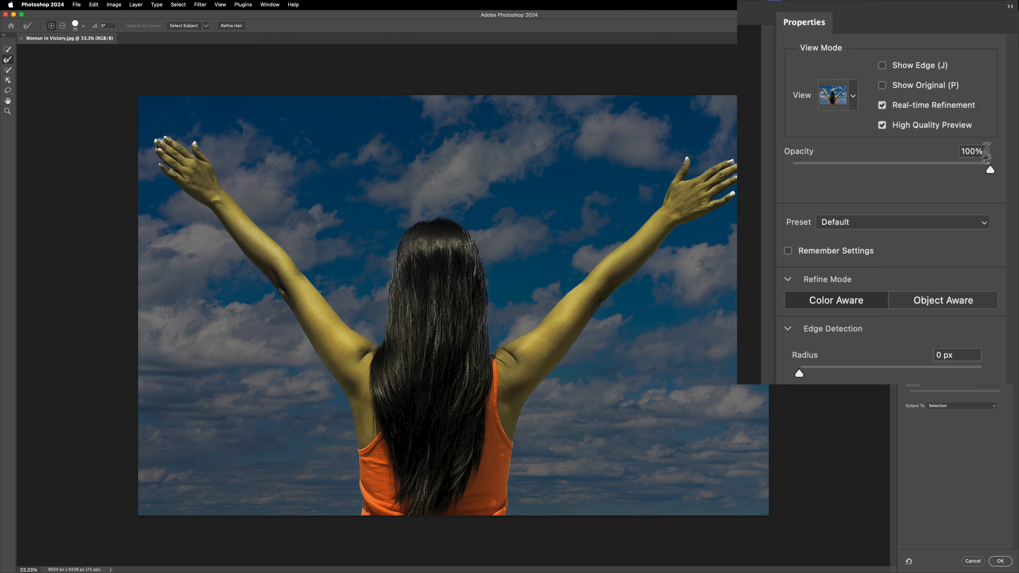
{"action": "left_click_drag", "start_coordinate": [990, 173], "coordinate": [1015, 168]}
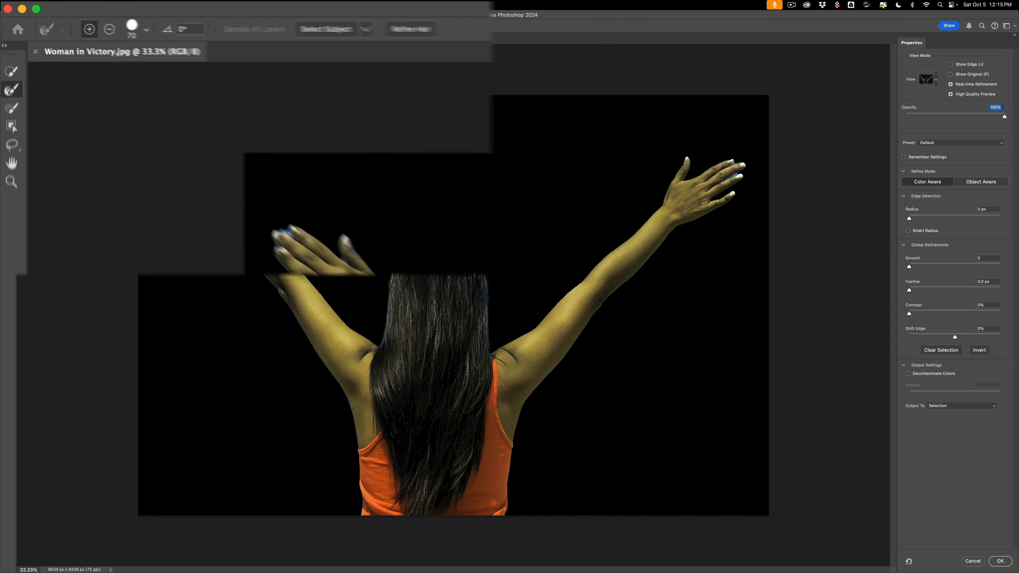
- Refine the selection edges around the fingers of both hands with the Refine Edge Brush and apply Refine Hair
{"action": "left_click", "coordinate": [173, 170]}
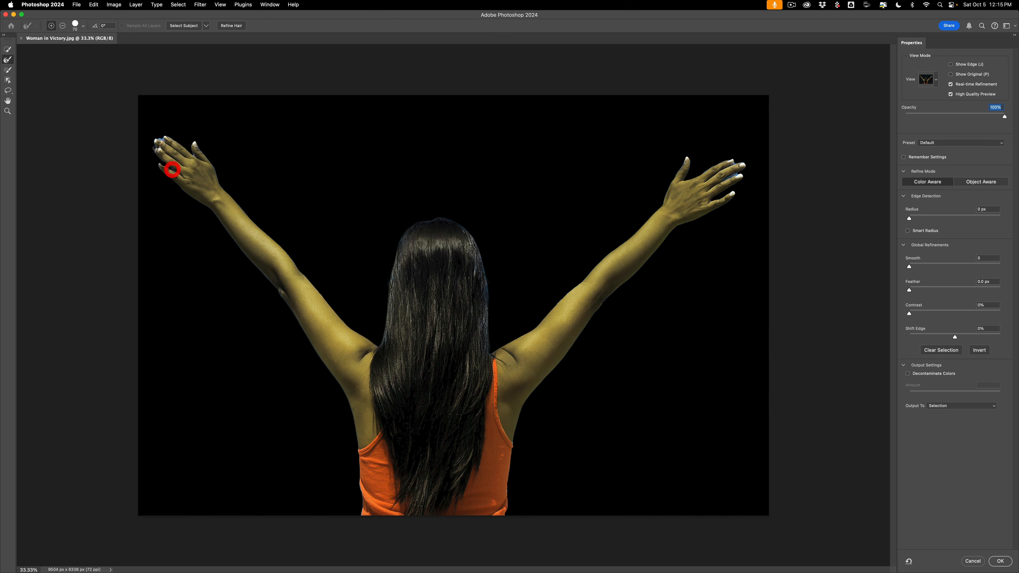
{"action": "left_click", "coordinate": [157, 142]}
{"action": "left_click", "coordinate": [163, 141]}
{"action": "left_click", "coordinate": [192, 153]}
{"action": "left_click", "coordinate": [731, 173]}
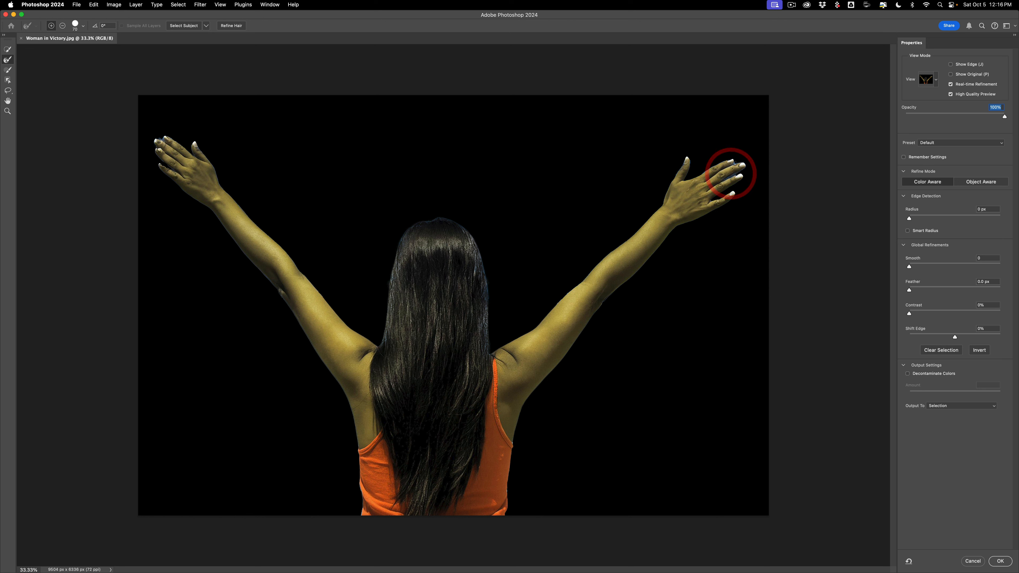
{"action": "left_click", "coordinate": [720, 169]}
{"action": "left_click", "coordinate": [731, 177]}
{"action": "left_click", "coordinate": [163, 141]}
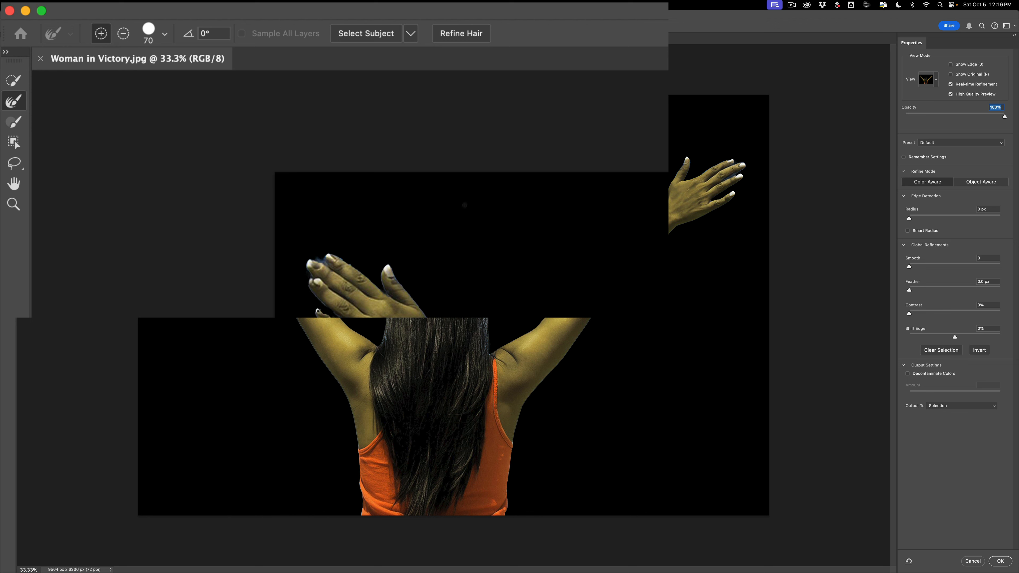
{"action": "left_click", "coordinate": [457, 34]}
- Paint along the lowest finger of the woman's left hand with the Brush tool and output the refined result as a selection
{"action": "left_click", "coordinate": [12, 123]}
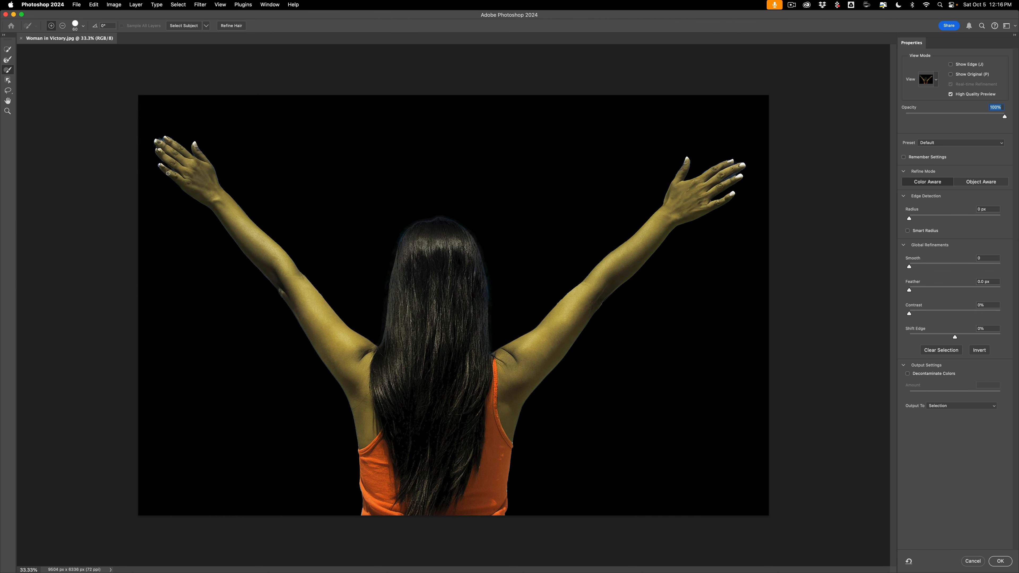
{"action": "left_click_drag", "start_coordinate": [175, 175], "coordinate": [168, 170]}
{"action": "left_click", "coordinate": [8, 59]}
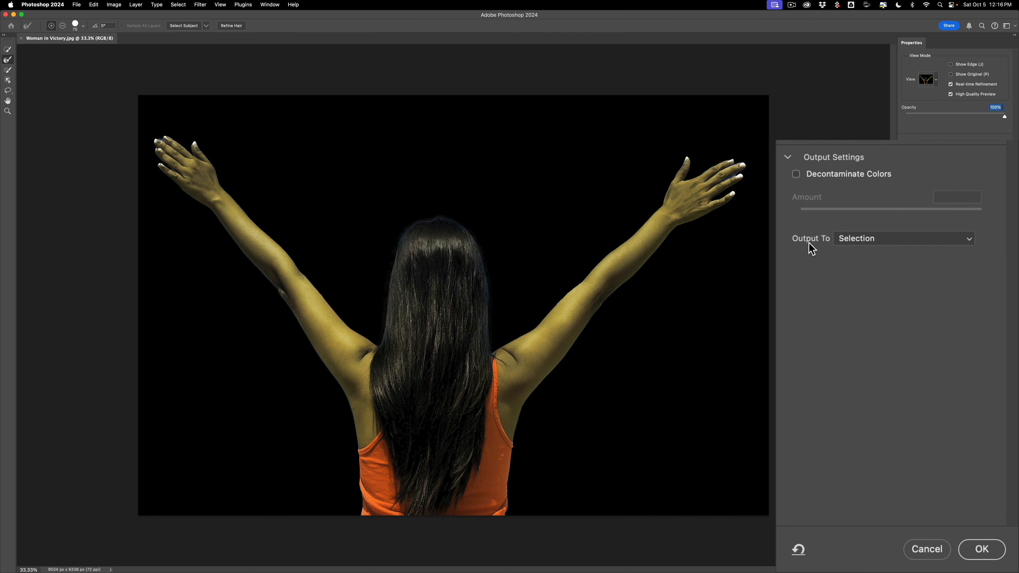
{"action": "left_click", "coordinate": [972, 540]}
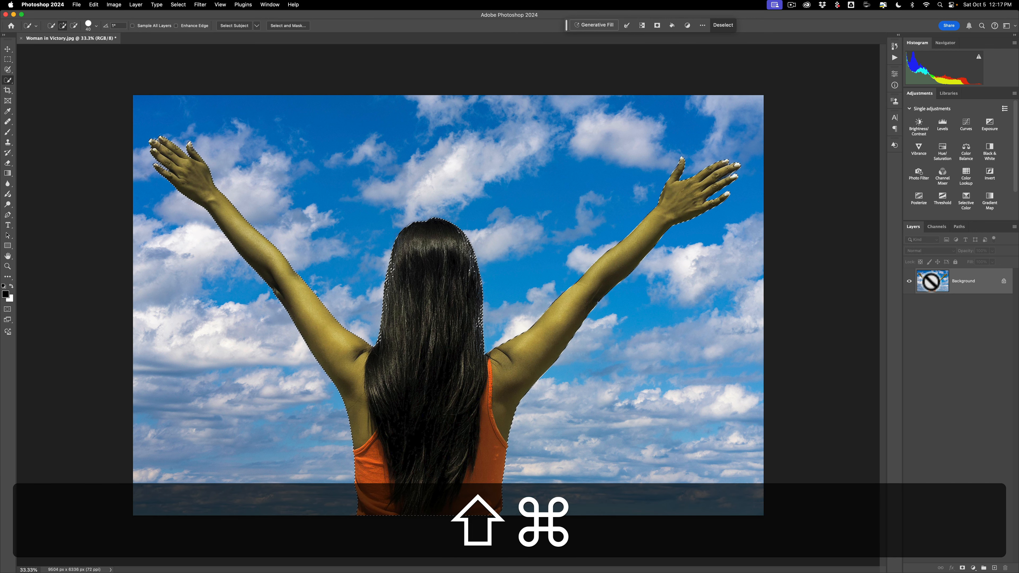
- Cut the selected woman from the Background onto a new layer and hide that layer
{"action": "key", "text": "shift+super+j"}
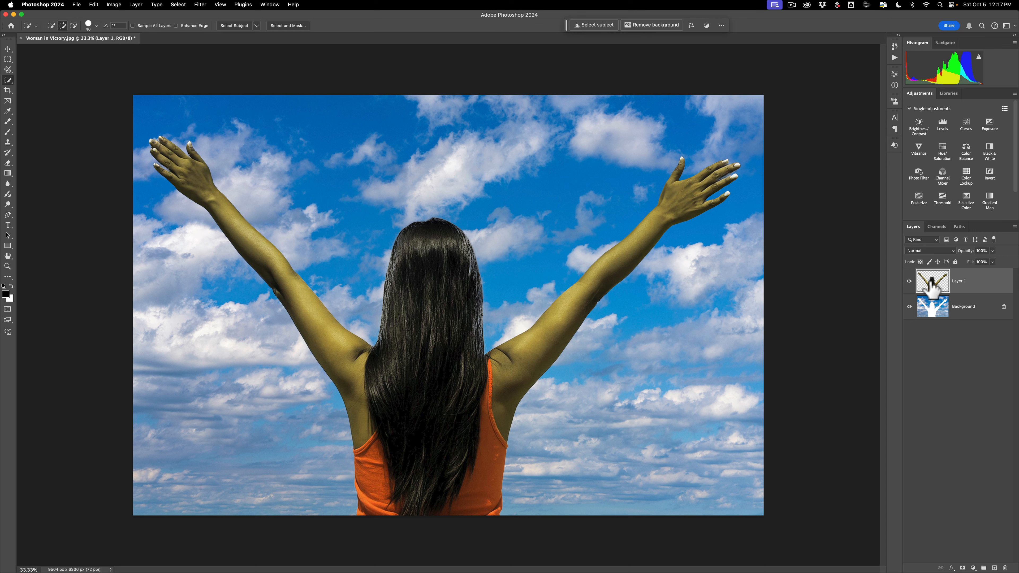
{"action": "left_click", "coordinate": [909, 281]}
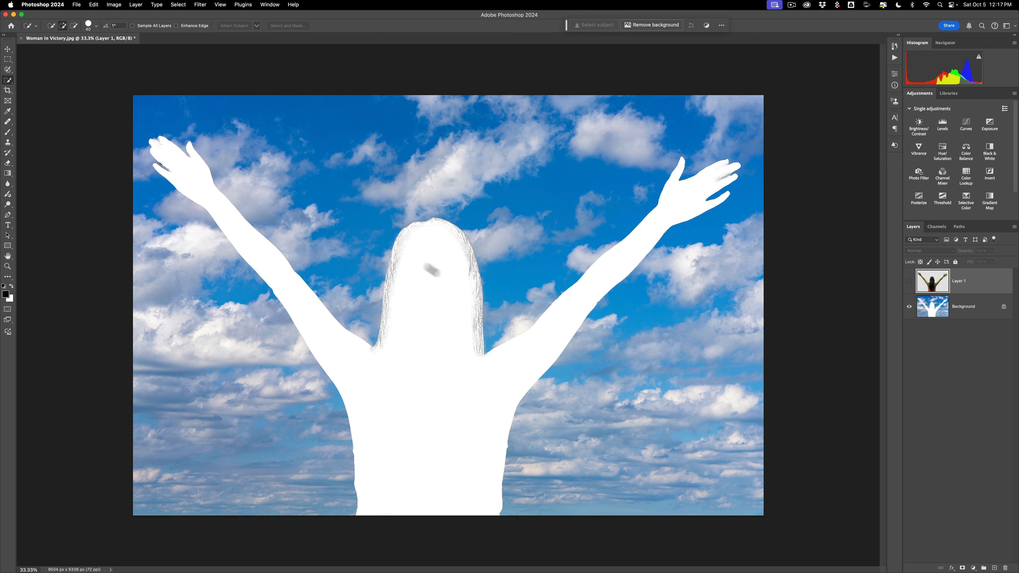
- On the Background layer, load the outline of Layer 1 as a selection and expand it by 40 pixels
{"action": "left_click", "coordinate": [975, 312]}
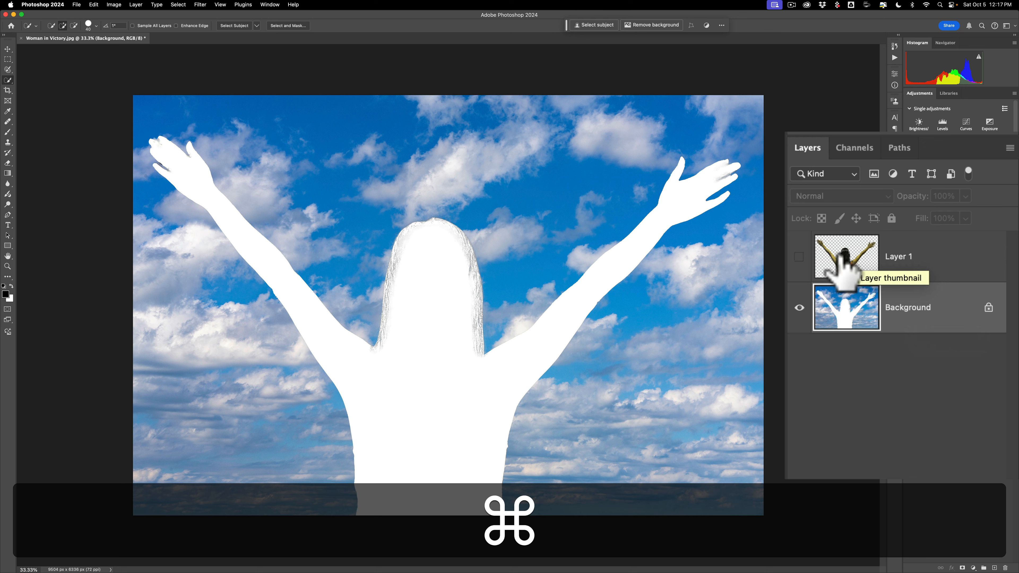
{"action": "mouse_move", "coordinate": [836, 250]}
{"action": "left_mouse_down"}
{"action": "mouse_move", "coordinate": [846, 251]}
{"action": "mouse_move", "coordinate": [794, 278]}
{"action": "mouse_move", "coordinate": [844, 250]}
{"action": "left_mouse_up"}
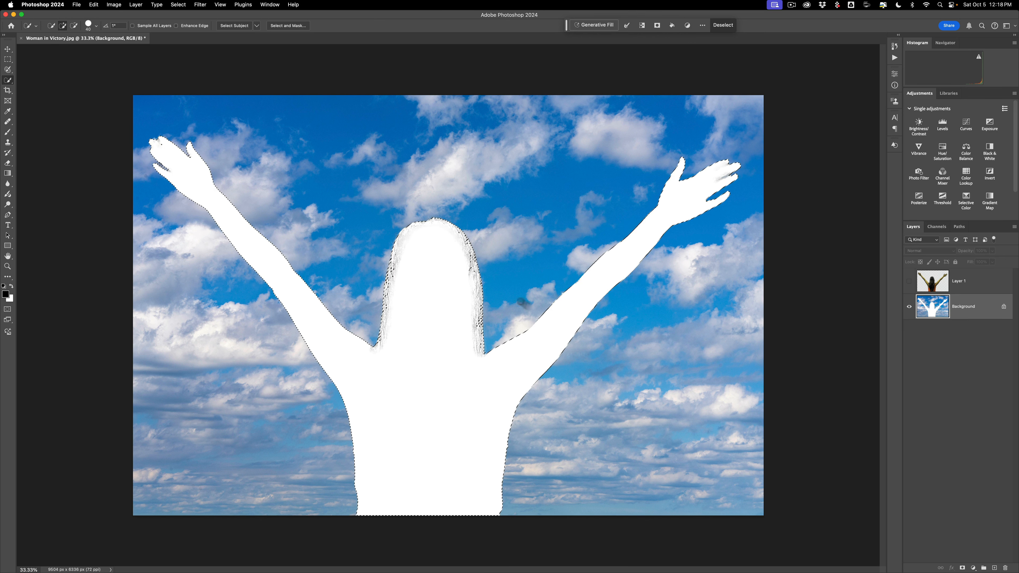
{"action": "left_click", "coordinate": [179, 5]}
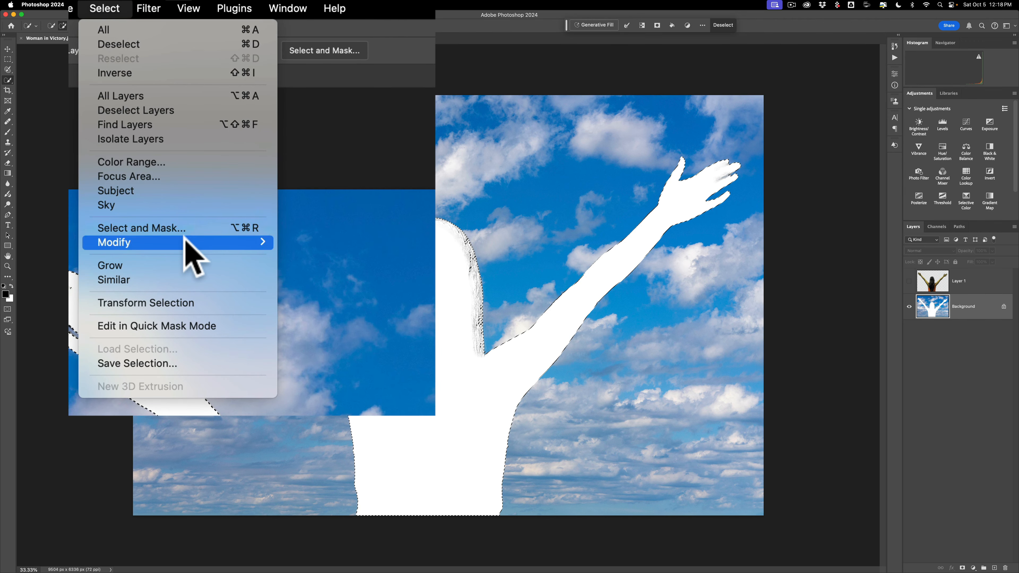
{"action": "mouse_move", "coordinate": [186, 240]}
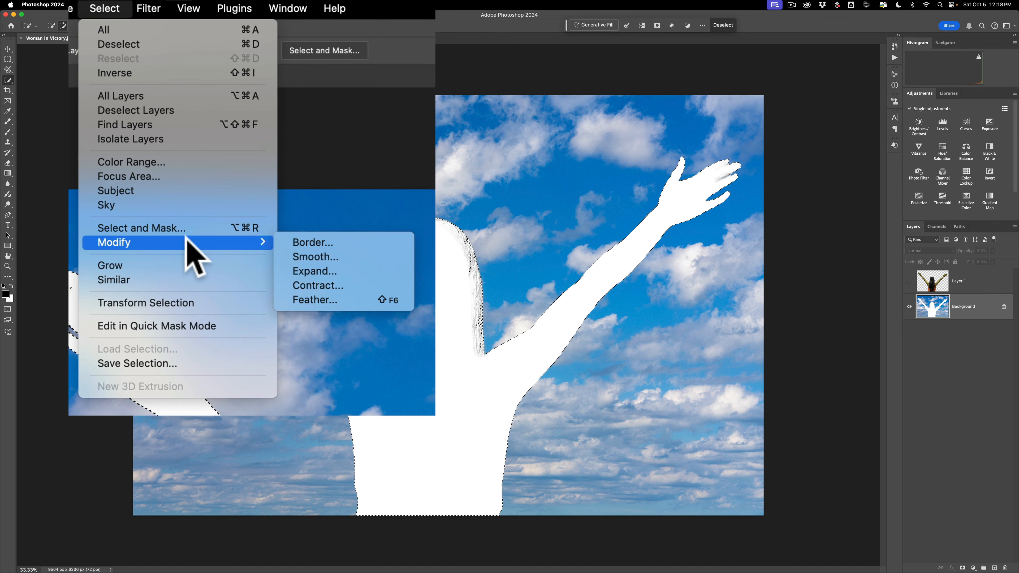
{"action": "left_click", "coordinate": [312, 272]}
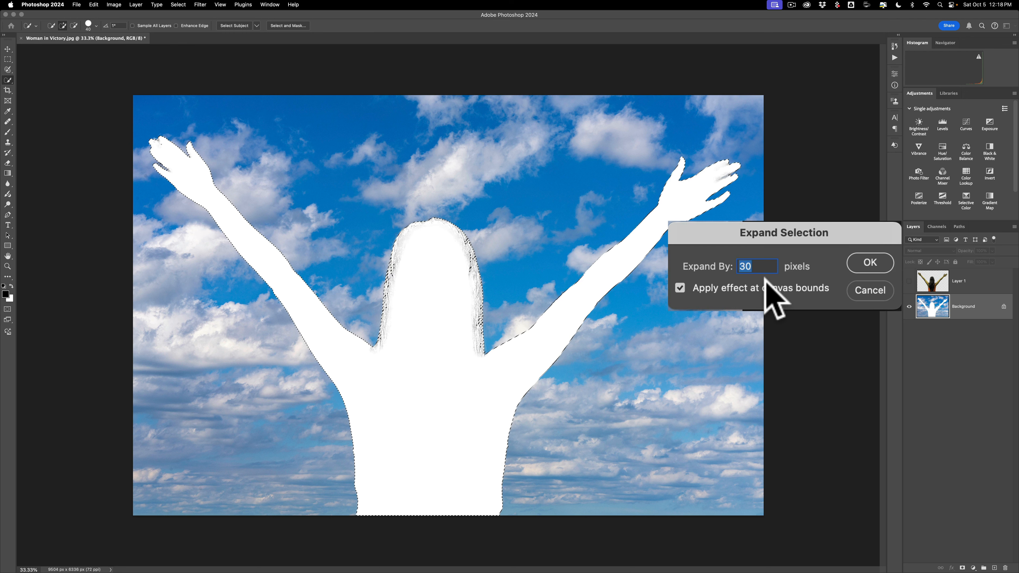
{"action": "type", "text": "40"}
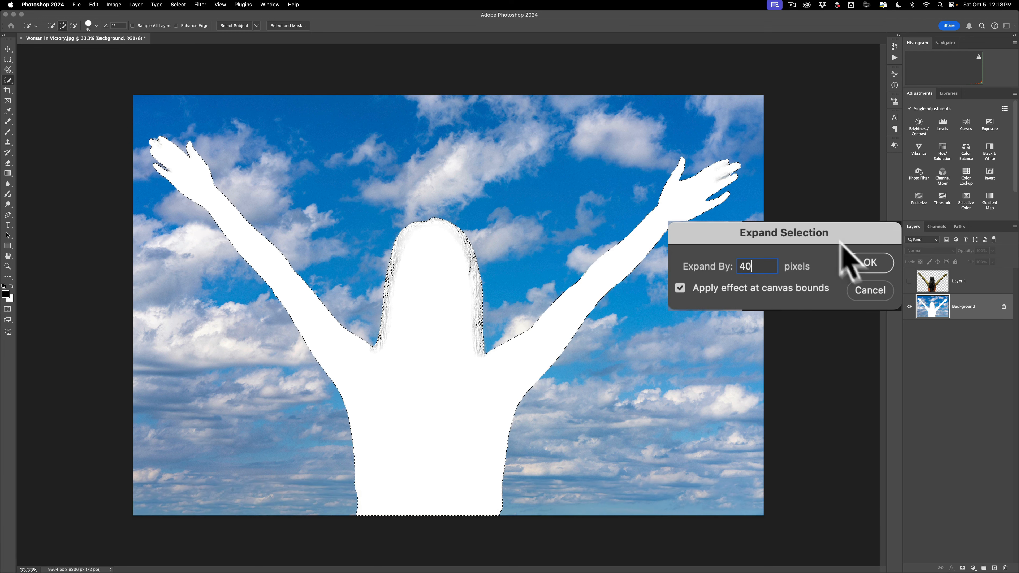
{"action": "left_click", "coordinate": [877, 264]}
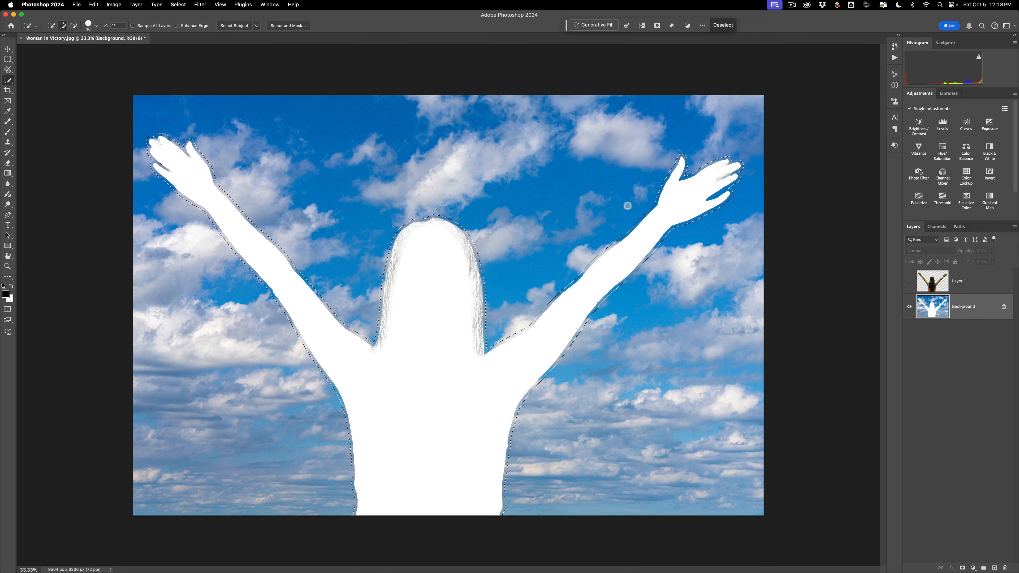
- Fill the woman-shaped selection with Generative Fill using an empty prompt and choose the second variation
{"action": "left_click", "coordinate": [594, 25]}
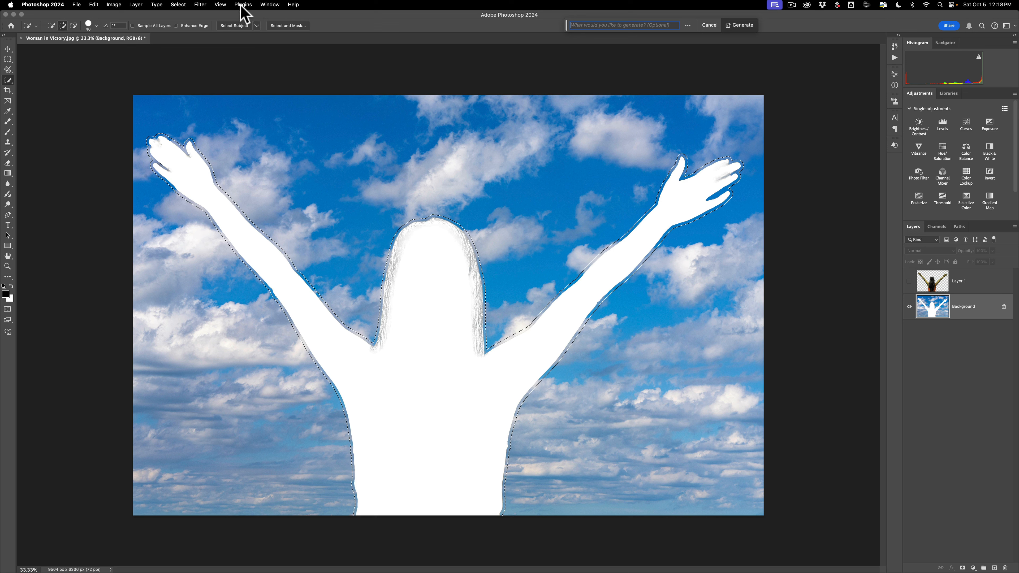
{"action": "left_click", "coordinate": [269, 5]}
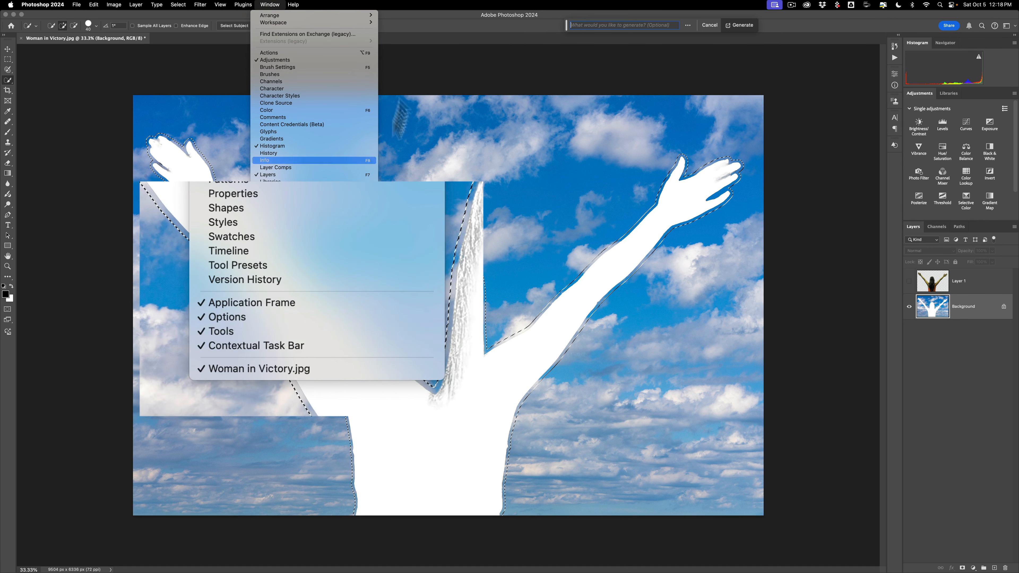
{"action": "left_click", "coordinate": [447, 24]}
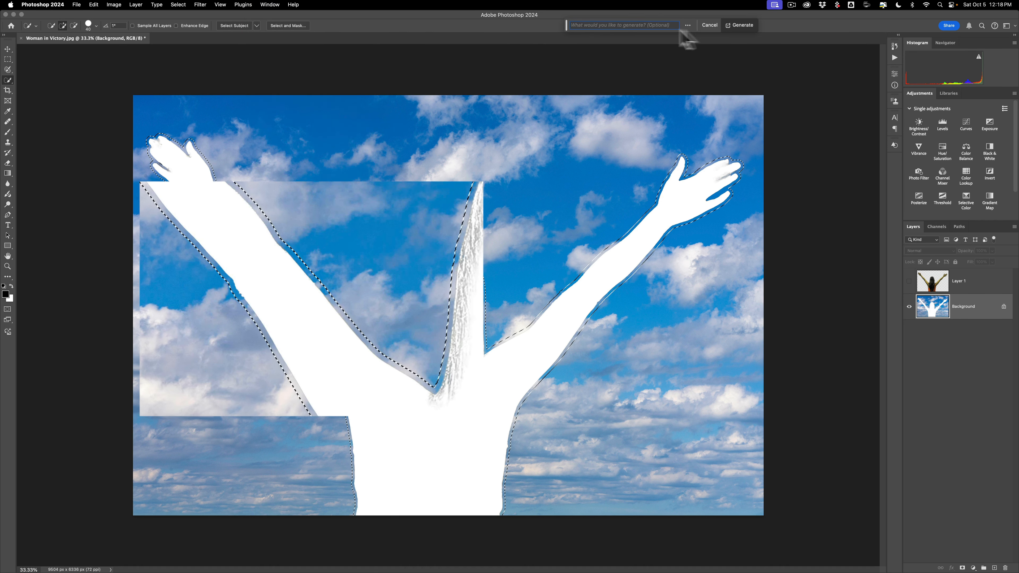
{"action": "left_click", "coordinate": [737, 27]}
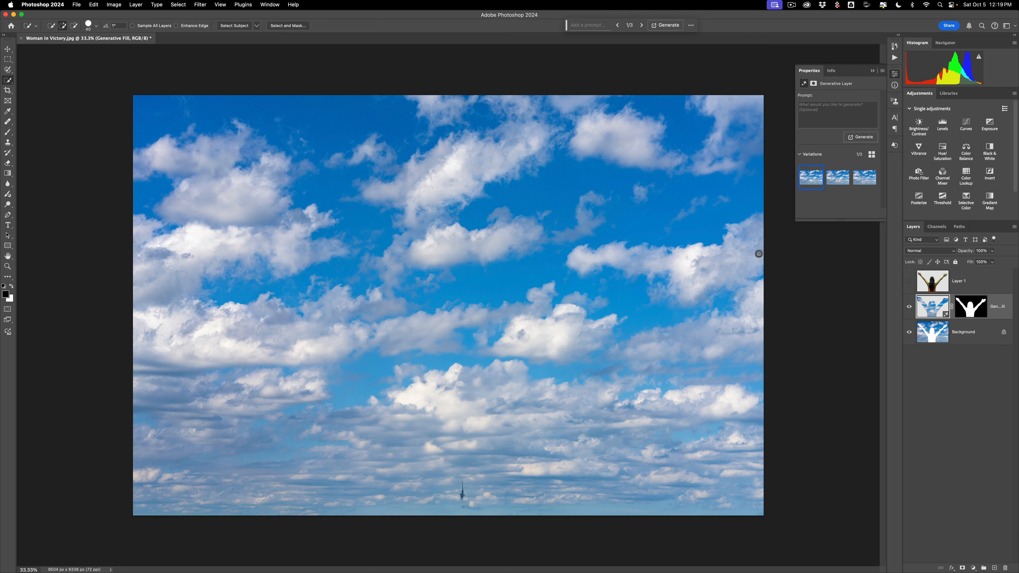
{"action": "left_click", "coordinate": [833, 183]}
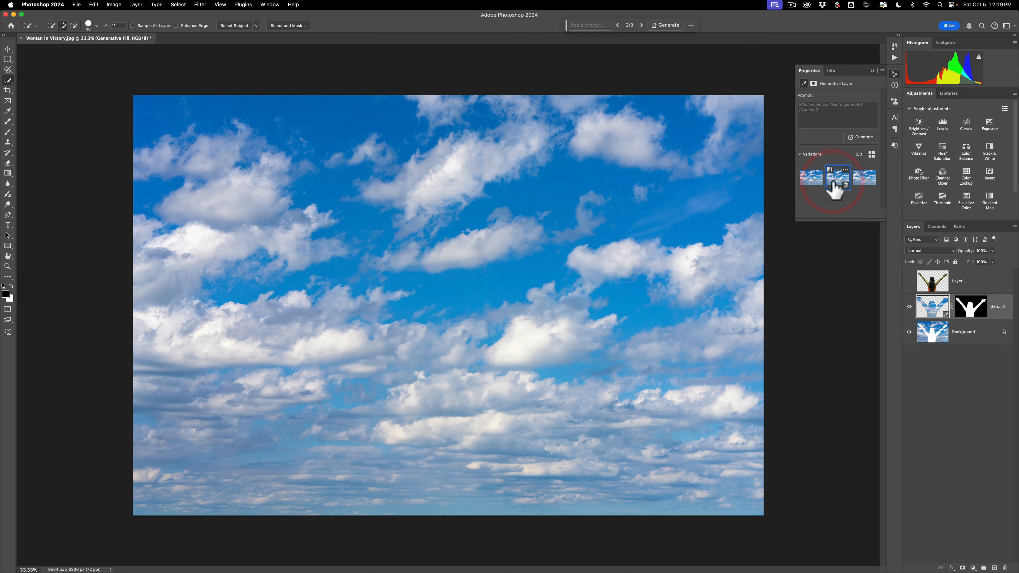
- Compare the third Generative Fill variation, return to the second one, and merge the generative layer down into the Background
{"action": "left_click", "coordinate": [861, 179]}
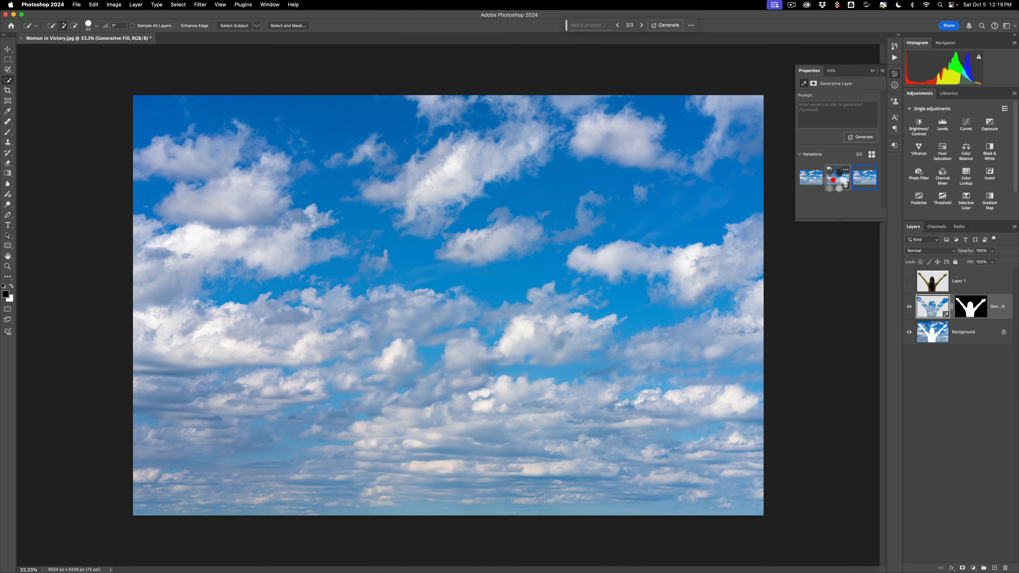
{"action": "left_click", "coordinate": [835, 184]}
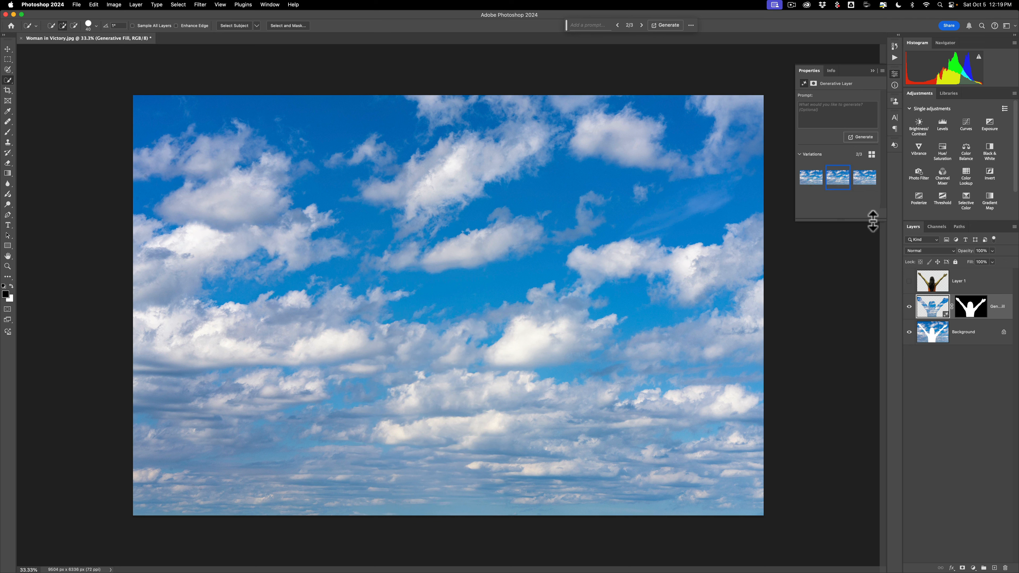
{"action": "left_click", "coordinate": [871, 73]}
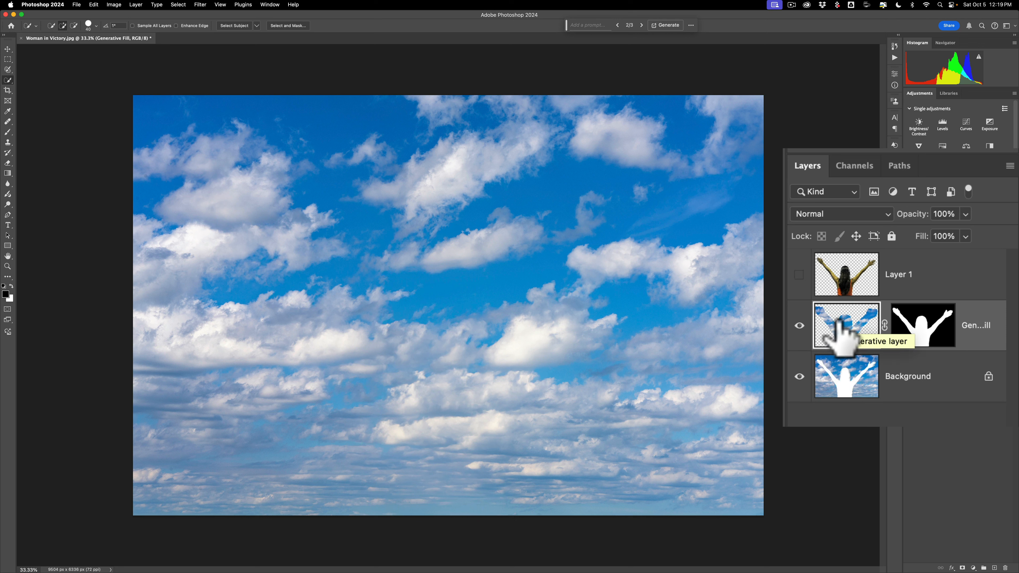
{"action": "key", "text": "super+e"}
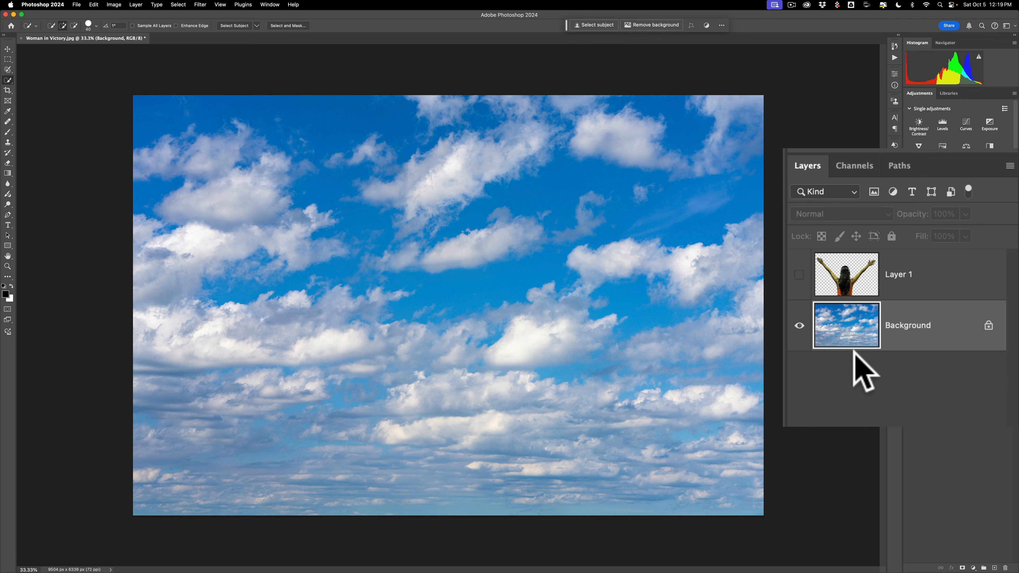
- Show the woman on Layer 1 briefly over the filled sky, hide her again and select the Background layer
{"action": "left_click", "coordinate": [844, 277]}
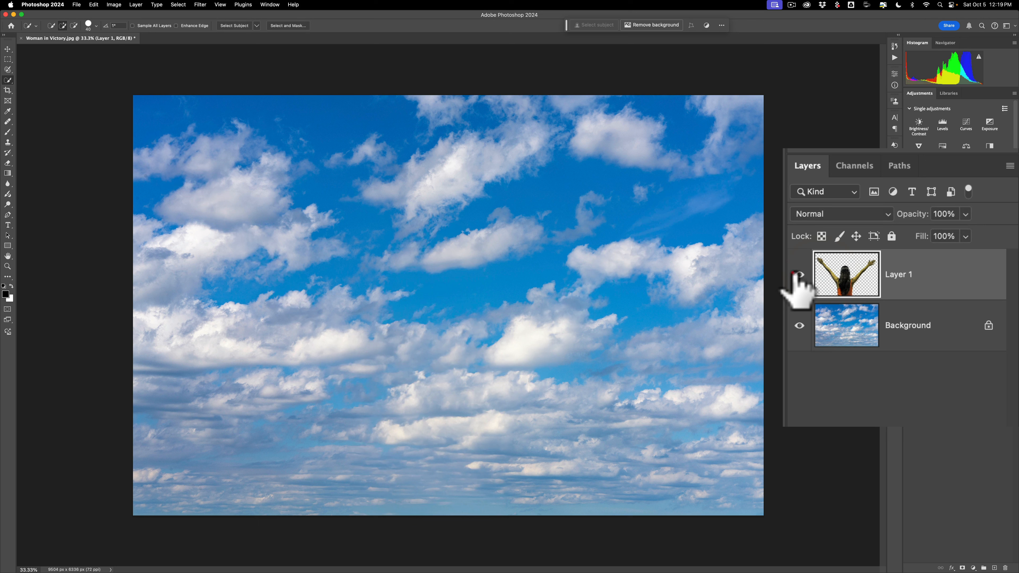
{"action": "left_click", "coordinate": [799, 275]}
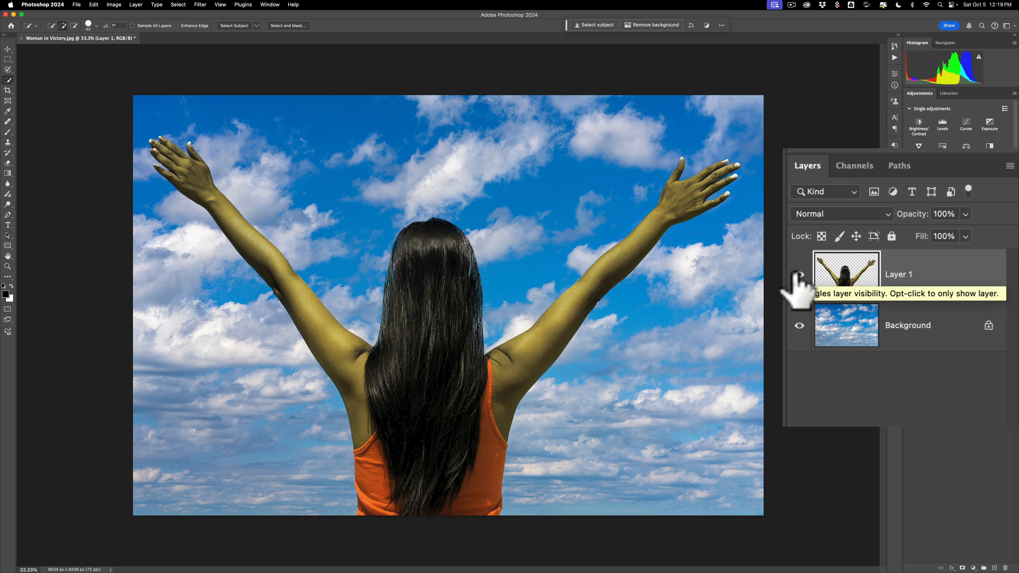
{"action": "left_click", "coordinate": [799, 275]}
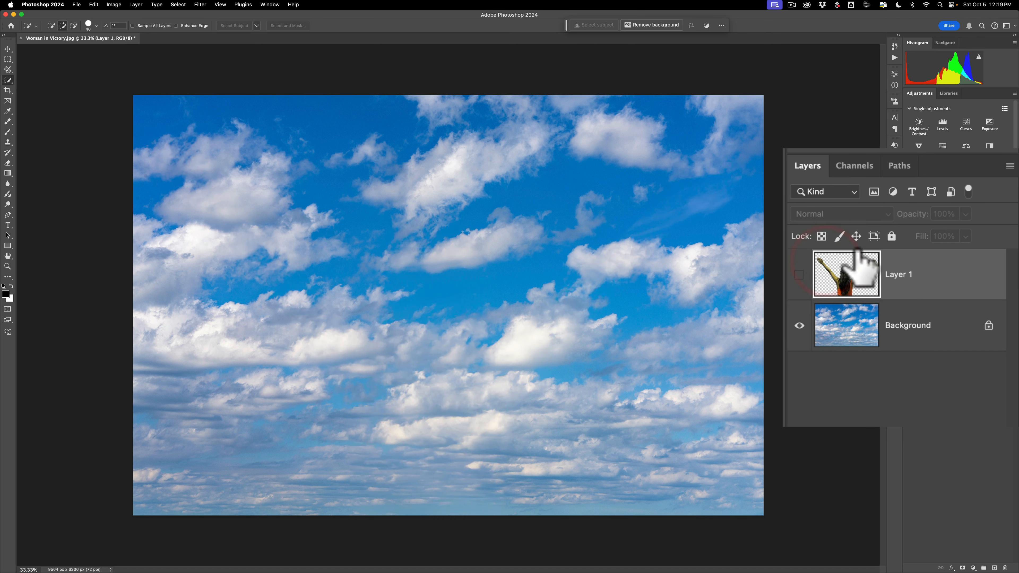
{"action": "left_click", "coordinate": [846, 323]}
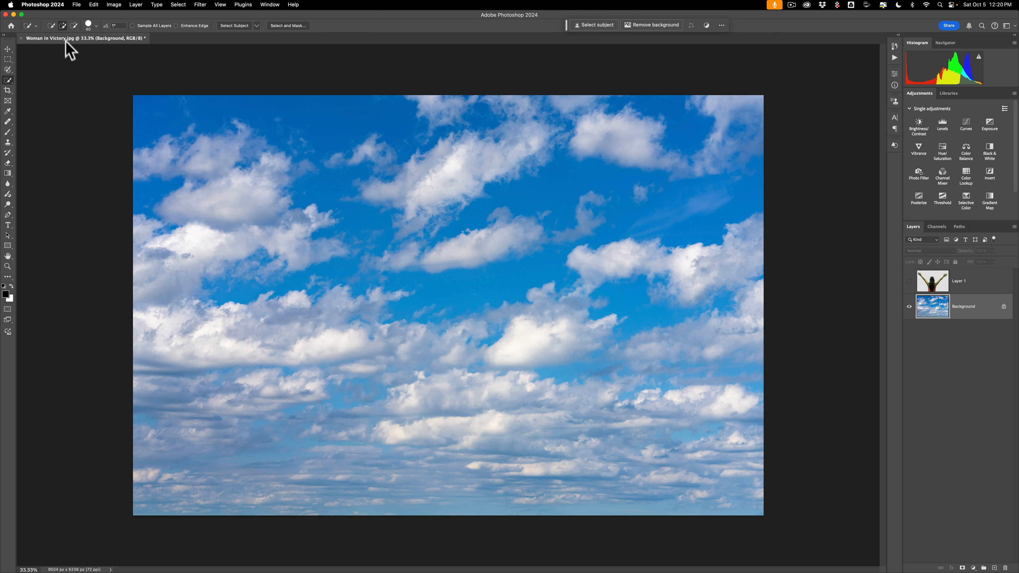
- Resize the whole image to a width of 2000 pixels with proportions linked and Automatic resampling
{"action": "left_click", "coordinate": [113, 5]}
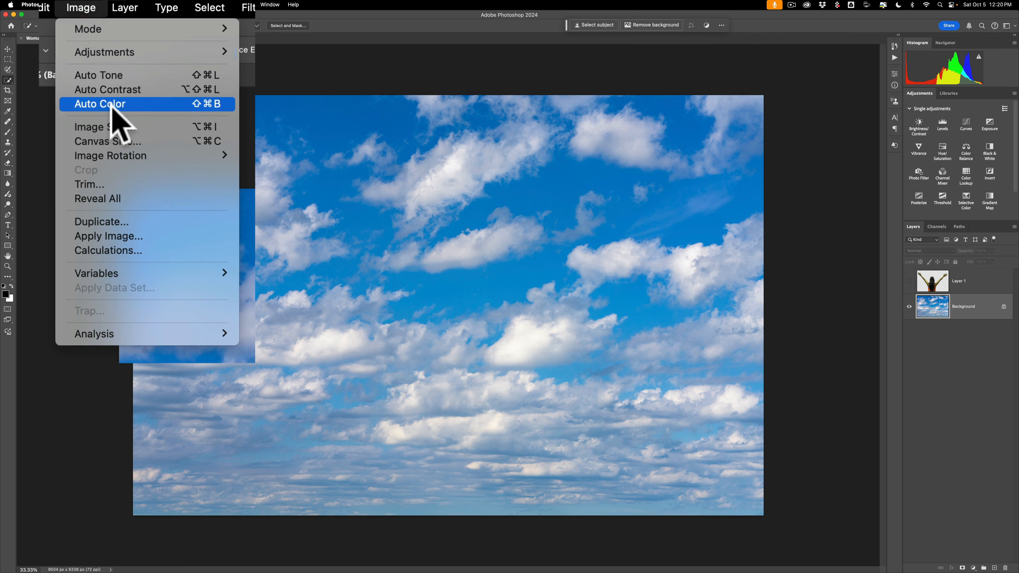
{"action": "left_click", "coordinate": [113, 127]}
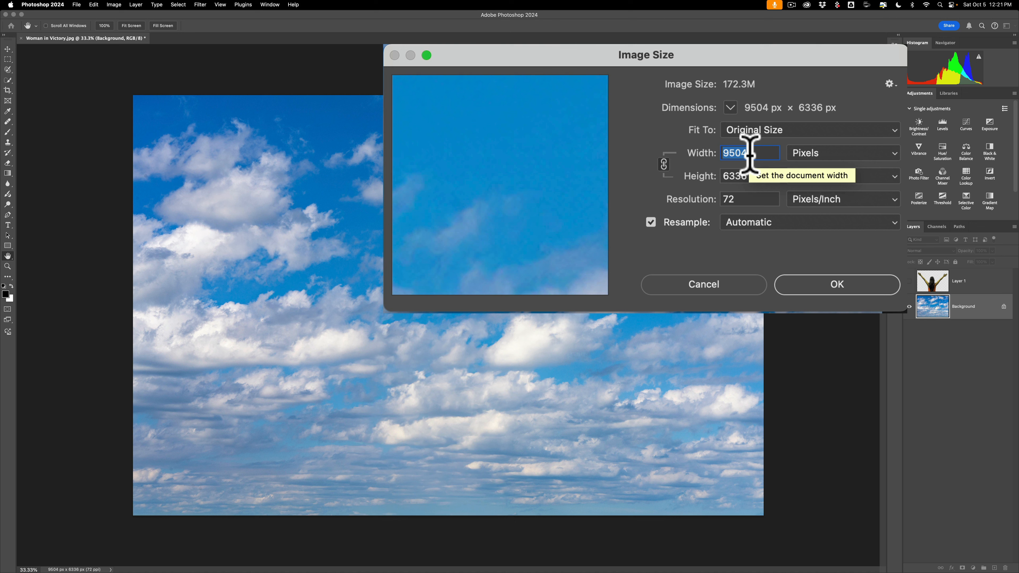
{"action": "type", "text": "2000"}
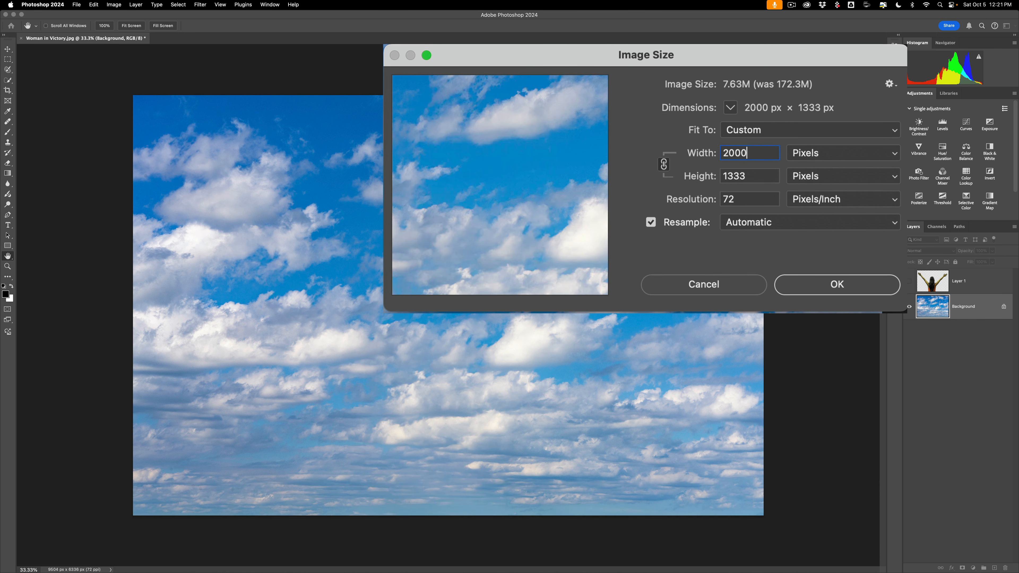
{"action": "left_click", "coordinate": [822, 282]}
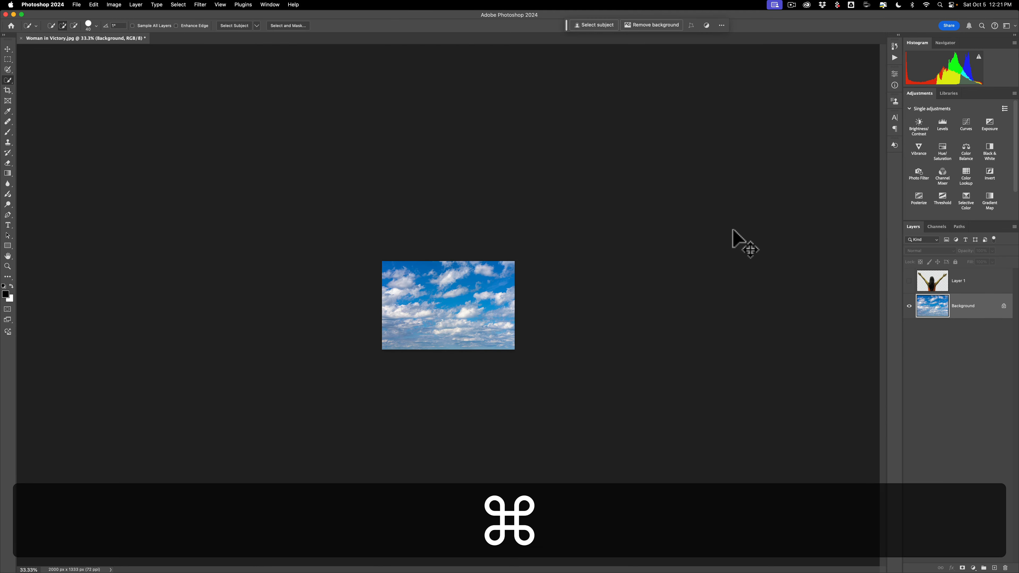
- Open the Offset filter for the Background sky layer
{"action": "key", "text": "super+0"}
{"action": "key", "text": "super+minus"}
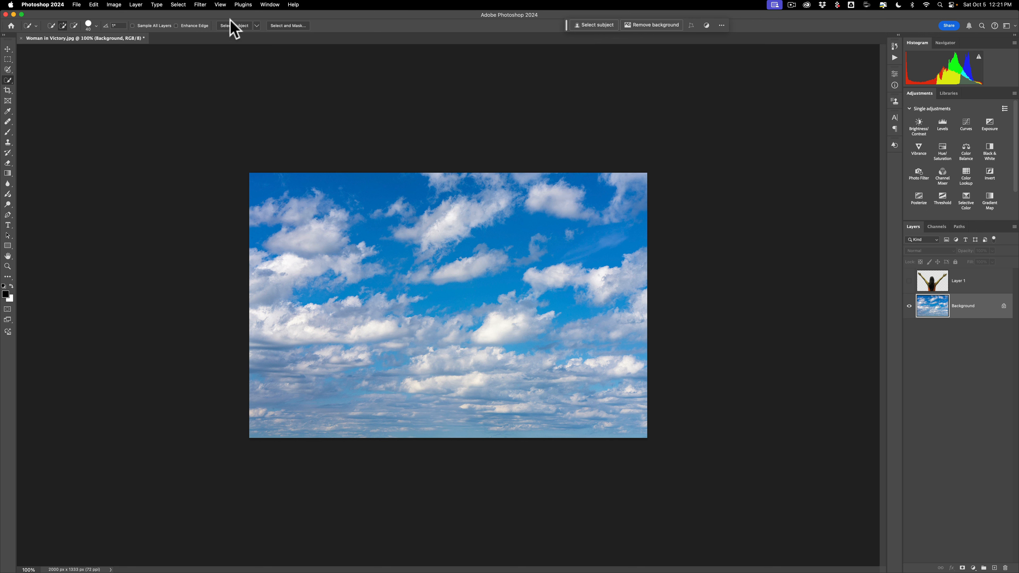
{"action": "left_click", "coordinate": [200, 4]}
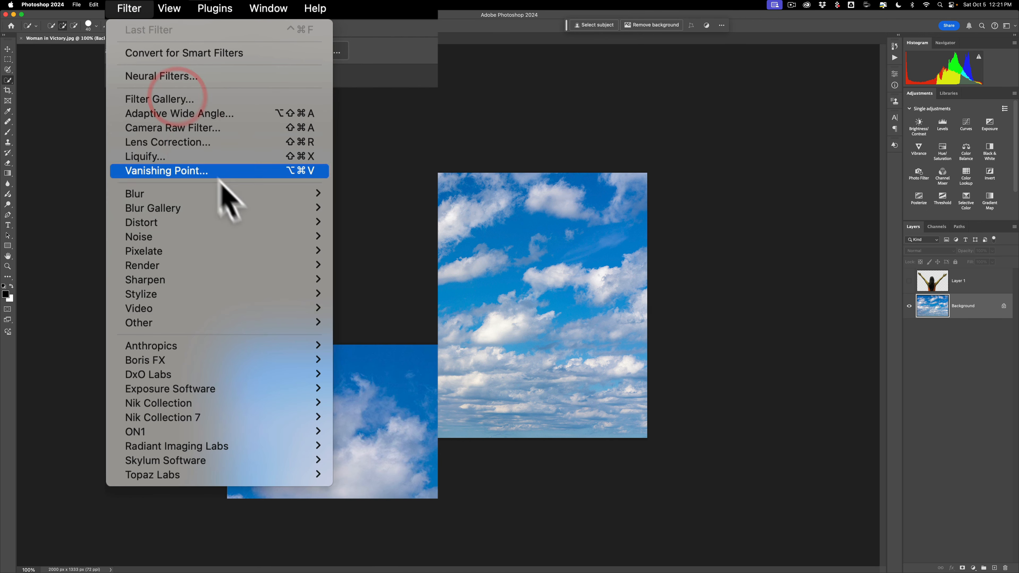
{"action": "mouse_move", "coordinate": [287, 322]}
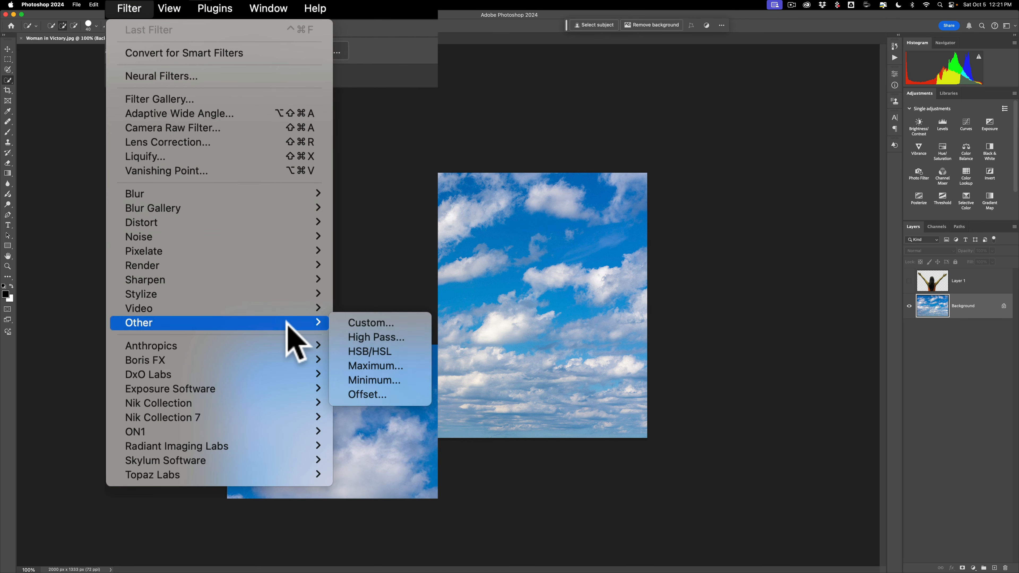
{"action": "left_click", "coordinate": [366, 394]}
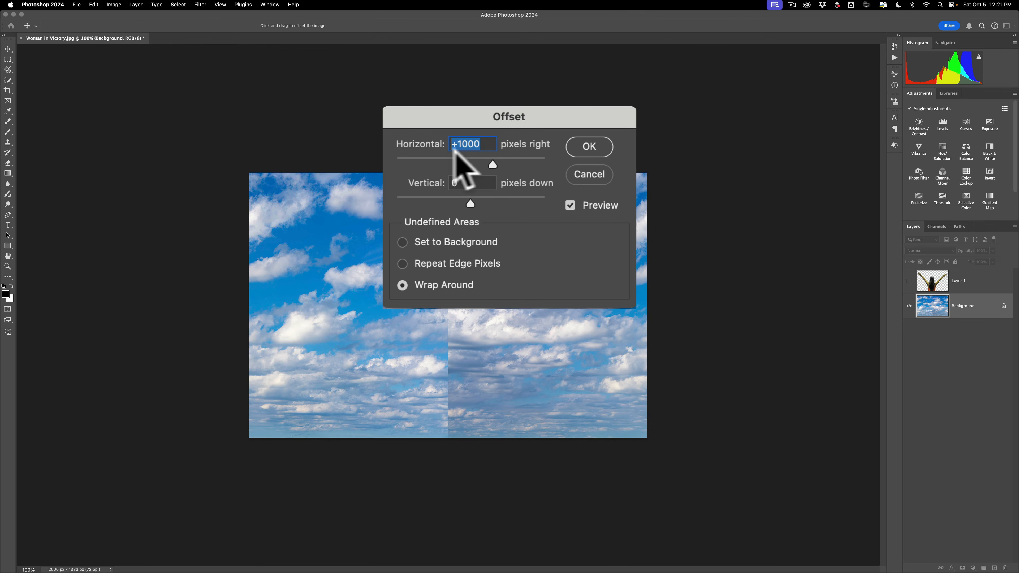
{"action": "left_click", "coordinate": [425, 139]}
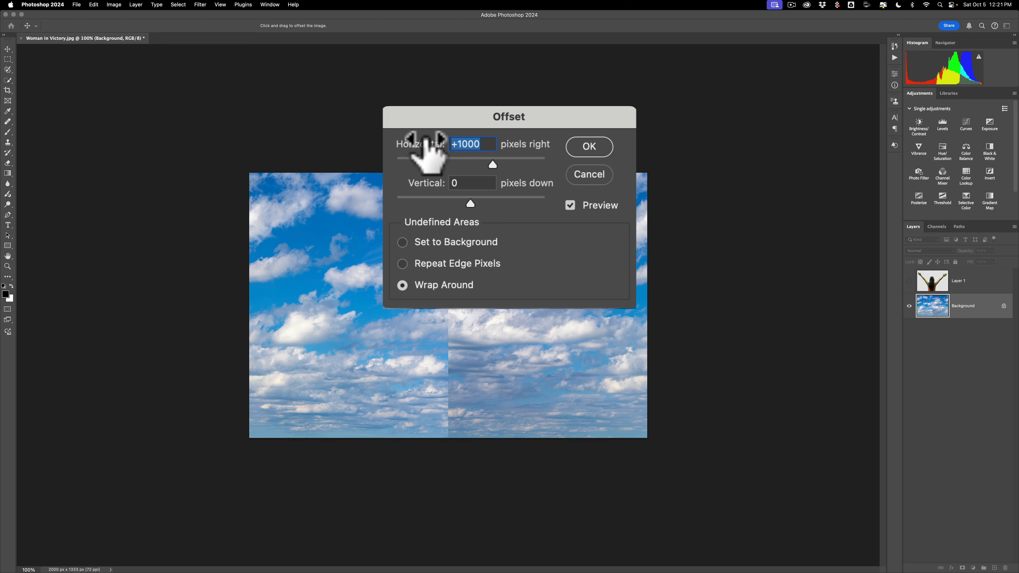
{"action": "type", "text": "9504"}
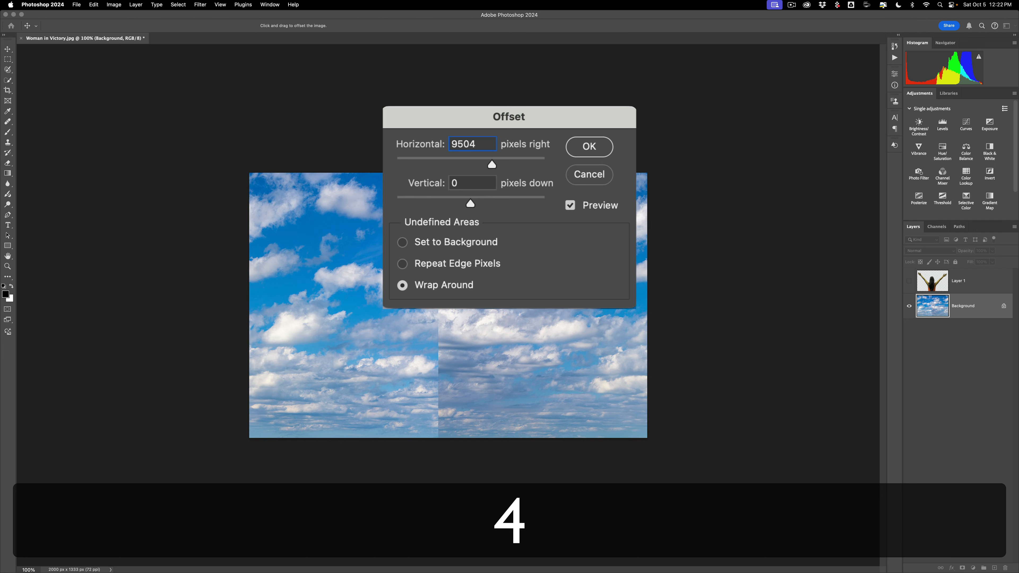
{"action": "type", "text": "/"}
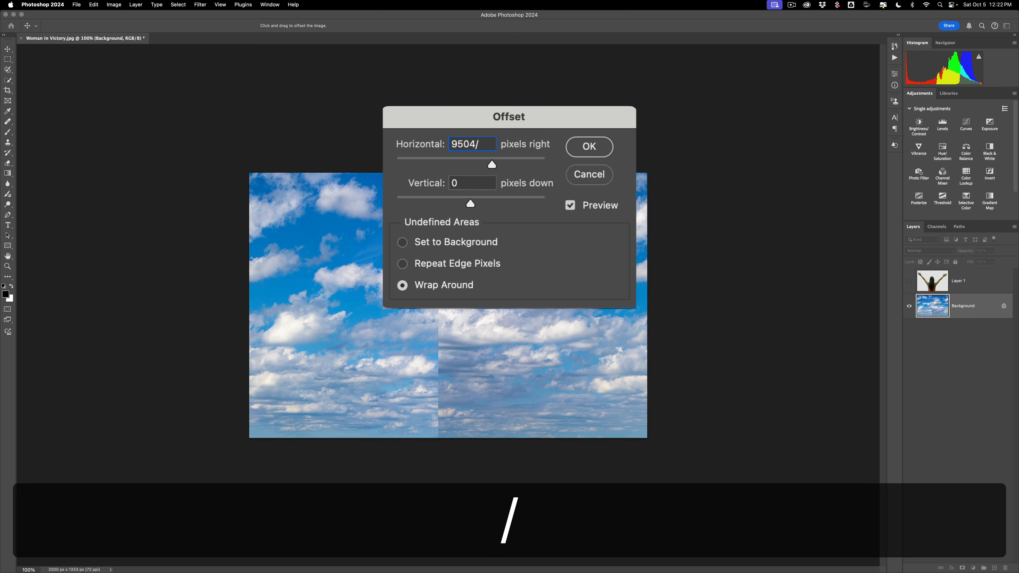
{"action": "type", "text": "2"}
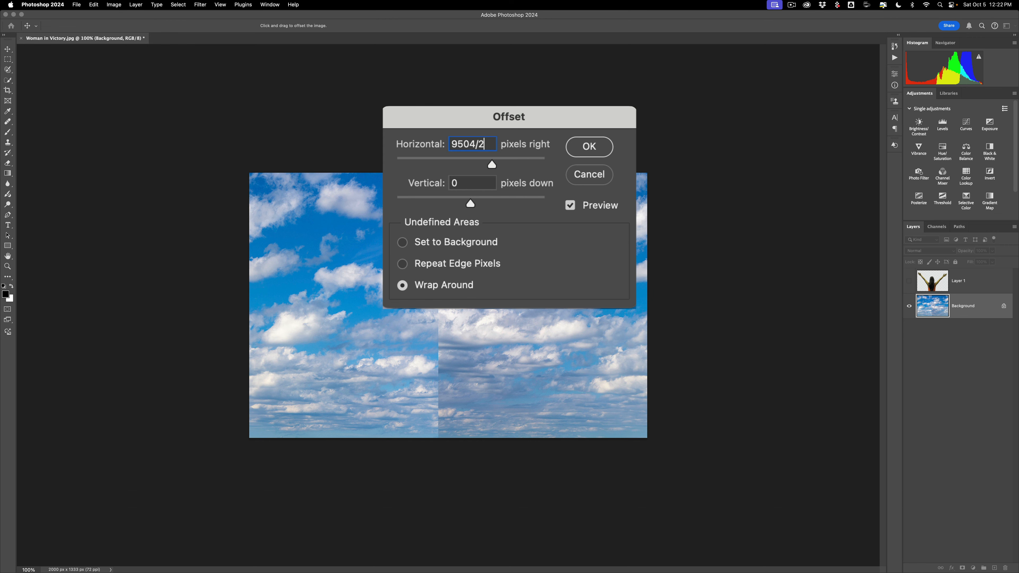
{"action": "key", "text": "BackSpace"}
{"action": "key", "text": "BackSpace"}
{"action": "key", "text": "BackSpace"}
{"action": "key", "text": "BackSpace"}
{"action": "key", "text": "BackSpace"}
{"action": "key", "text": "BackSpace"}
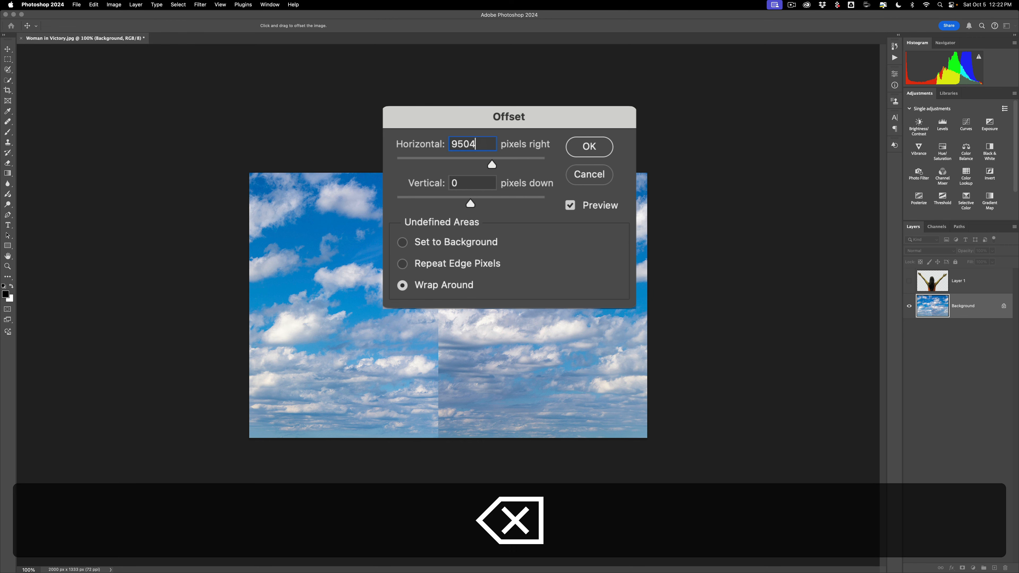
- Offset the Background sky horizontally by 2000/2 pixels, keeping the vertical offset at 0 and undefined areas on Wrap Around
{"action": "type", "text": "2000"}
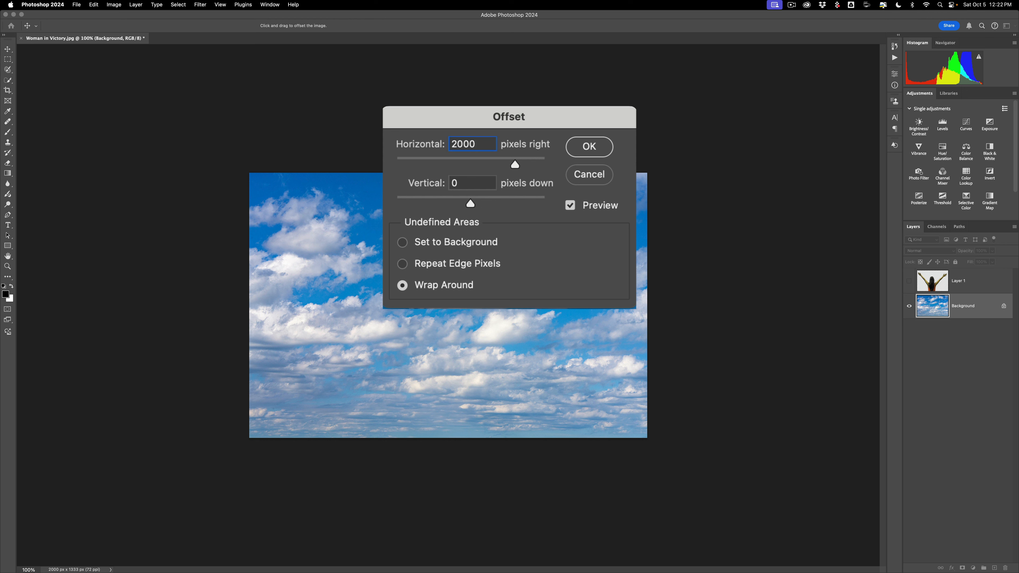
{"action": "type", "text": "/2"}
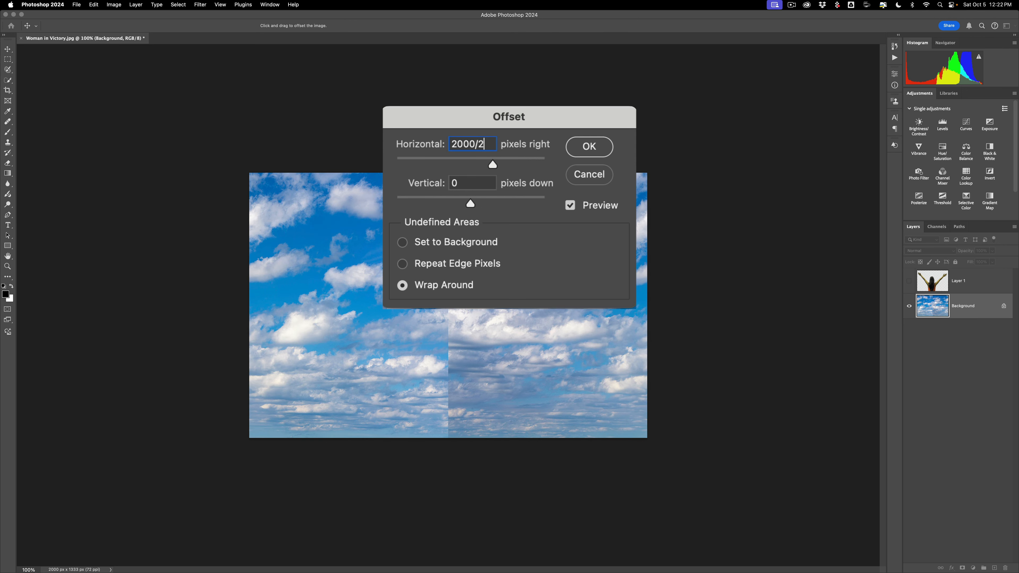
{"action": "left_click", "coordinate": [582, 148]}
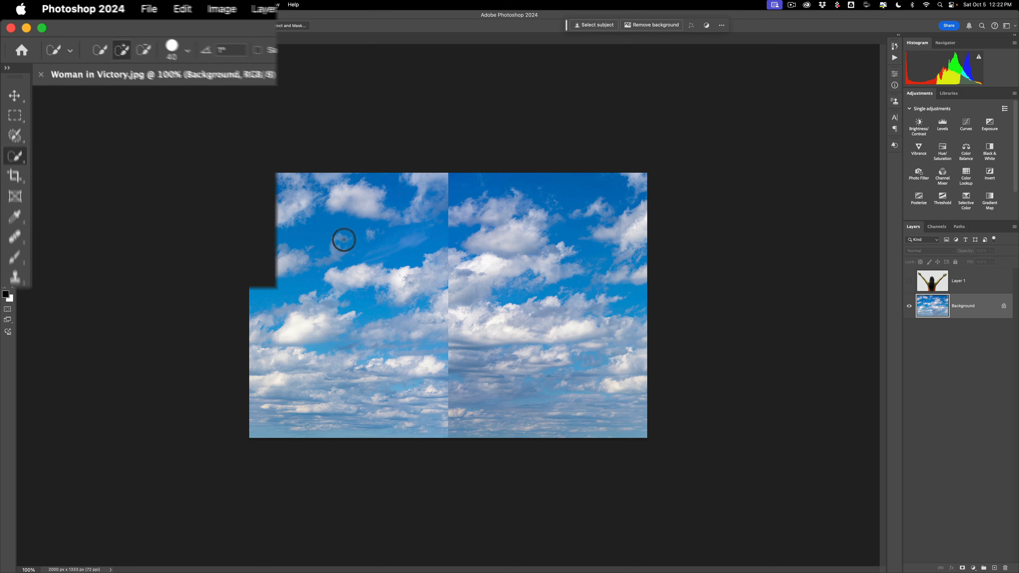
- Draw a full-height rectangular marquee selection around the vertical seam in the middle of the sky
{"action": "key", "text": "m"}
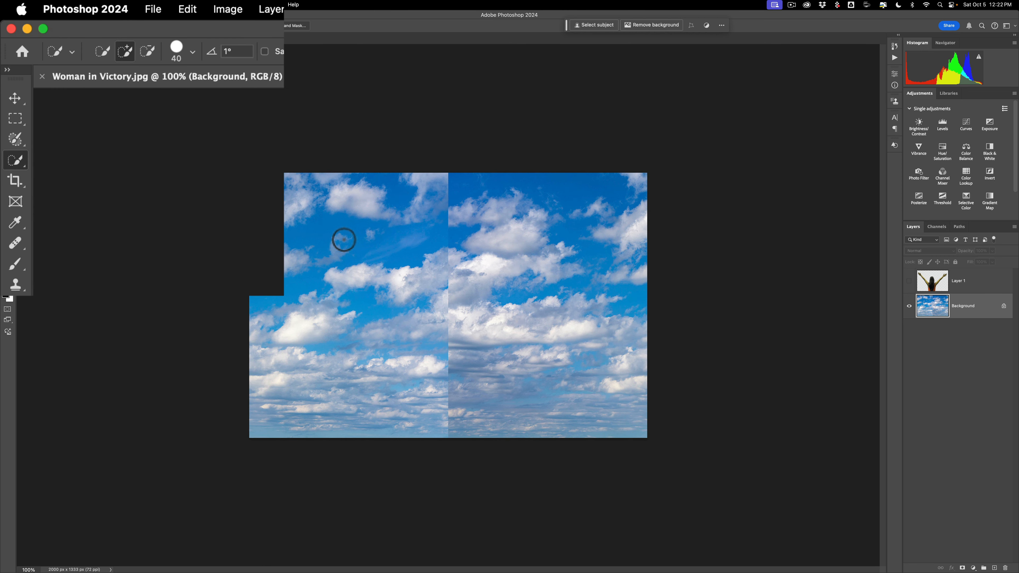
{"action": "key", "text": "m"}
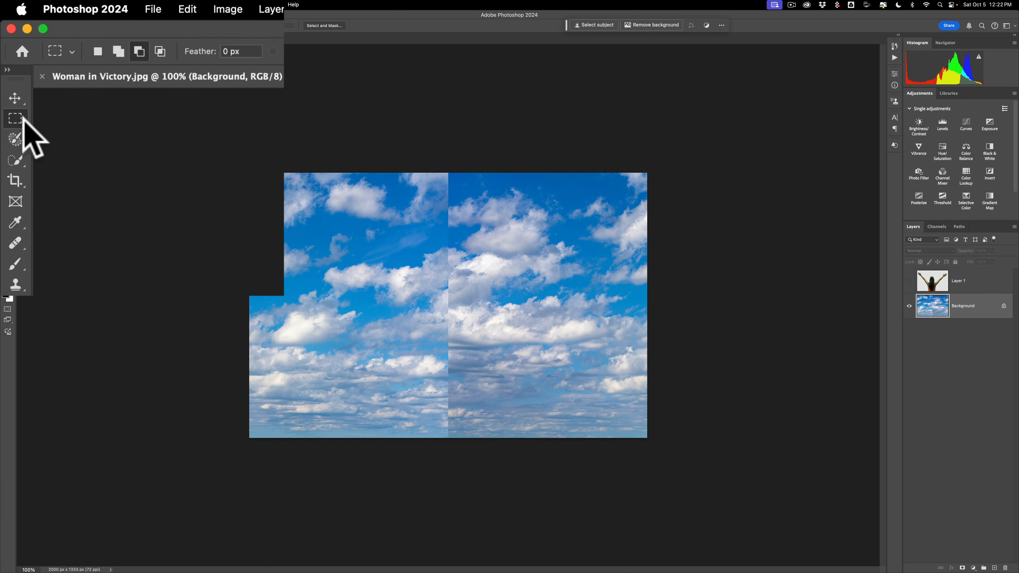
{"action": "right_click", "coordinate": [25, 119]}
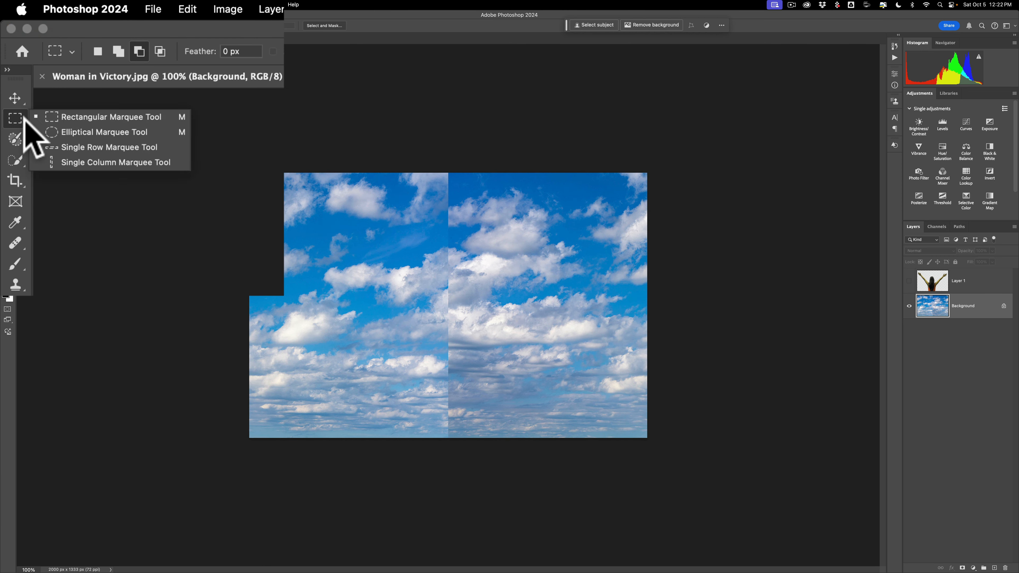
{"action": "left_click", "coordinate": [75, 121]}
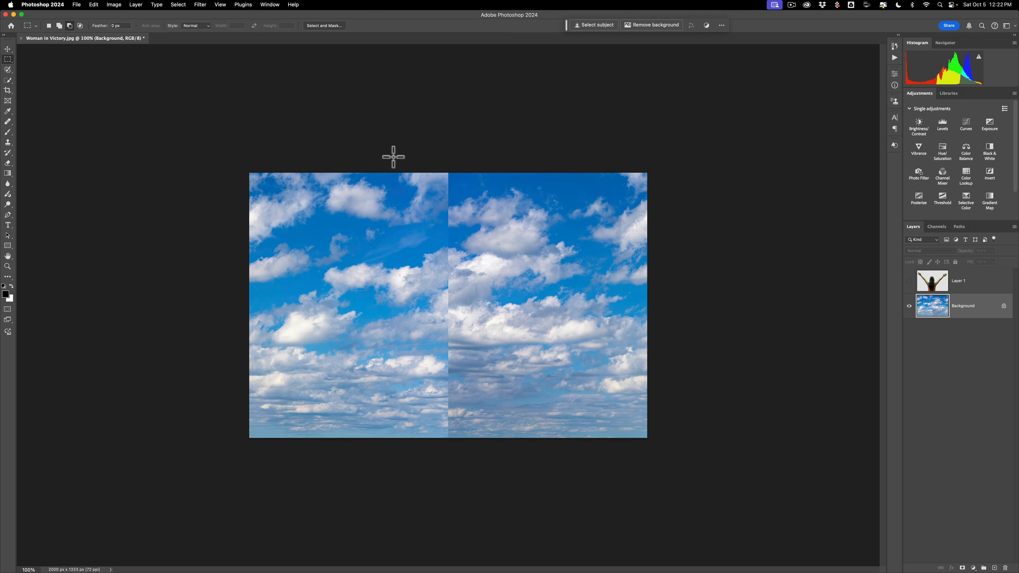
{"action": "left_click_drag", "start_coordinate": [394, 156], "coordinate": [490, 444]}
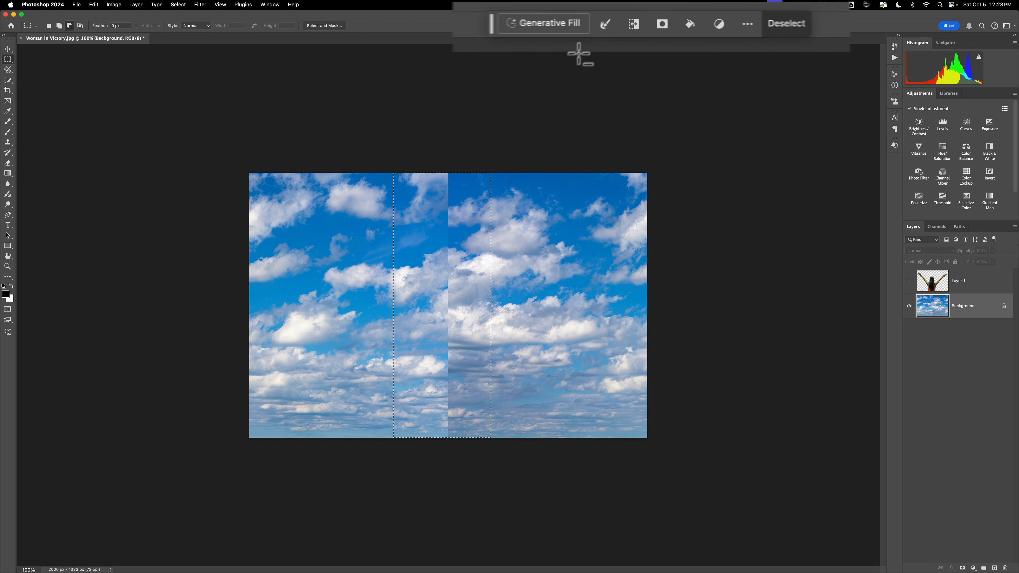
- Fill the seam selection with Generative Fill using an empty prompt and choose the third variation
{"action": "left_click", "coordinate": [538, 22]}
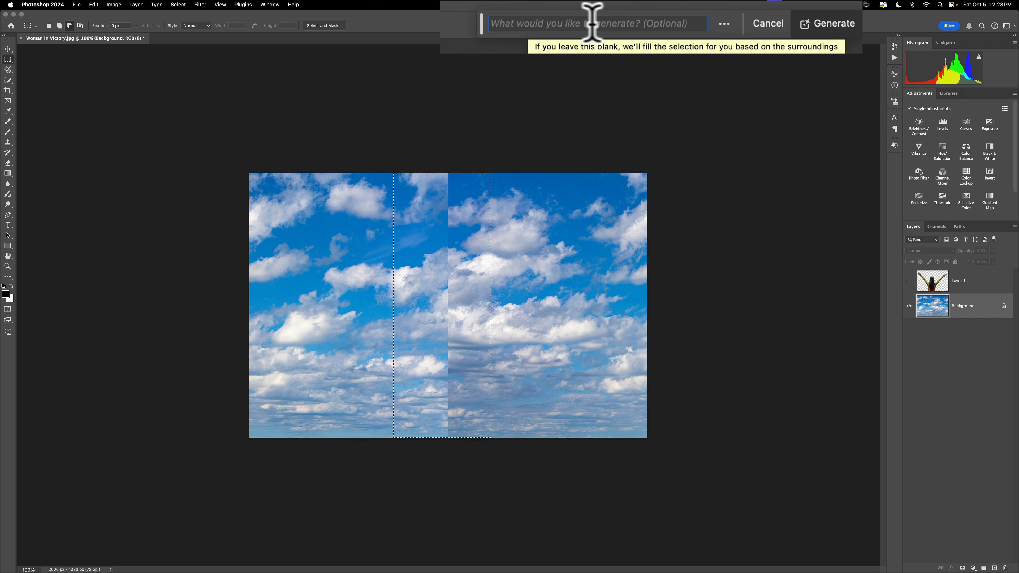
{"action": "left_click", "coordinate": [743, 25]}
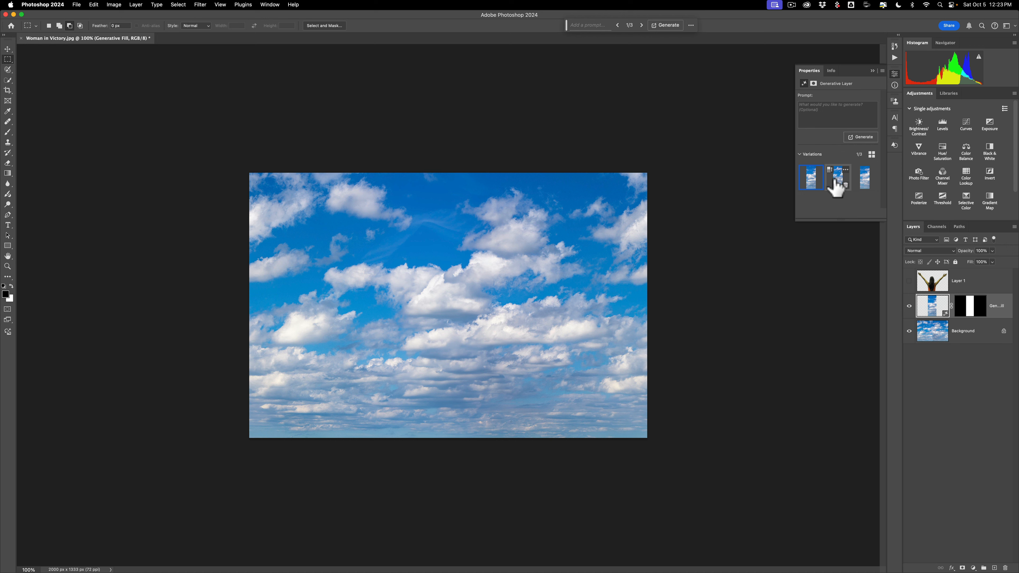
{"action": "left_click", "coordinate": [836, 181]}
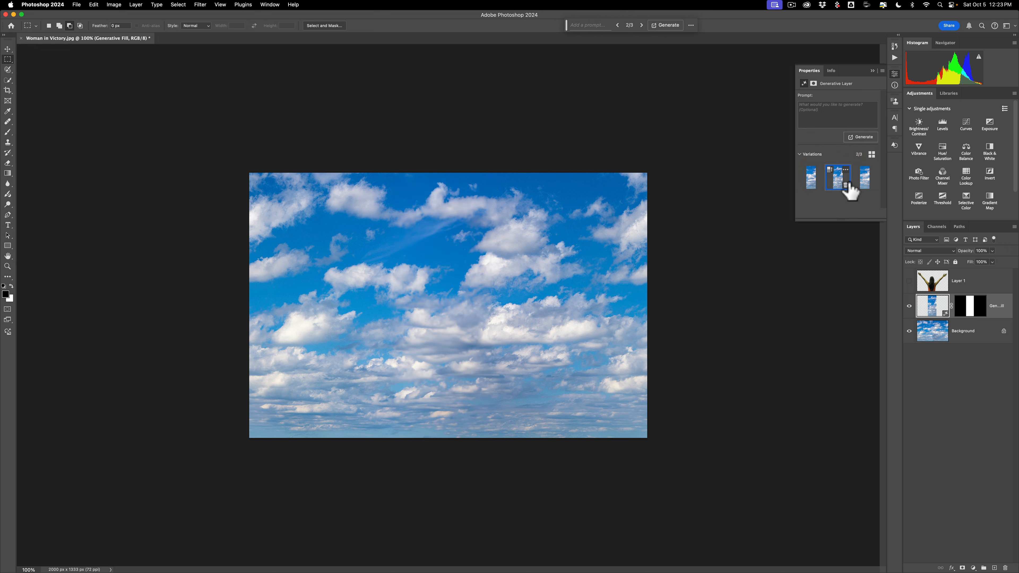
{"action": "left_click", "coordinate": [863, 185]}
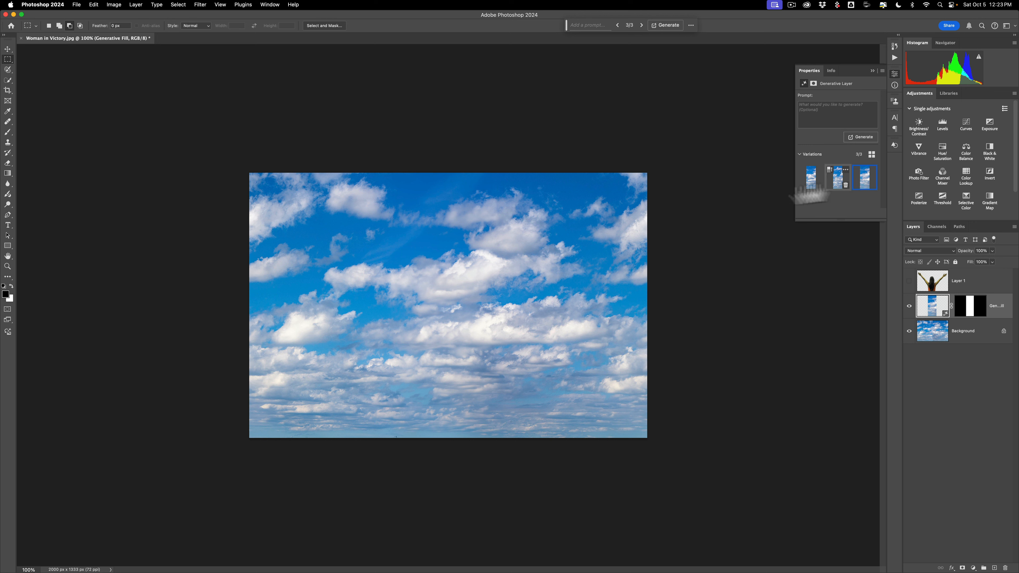
{"action": "left_click", "coordinate": [873, 70]}
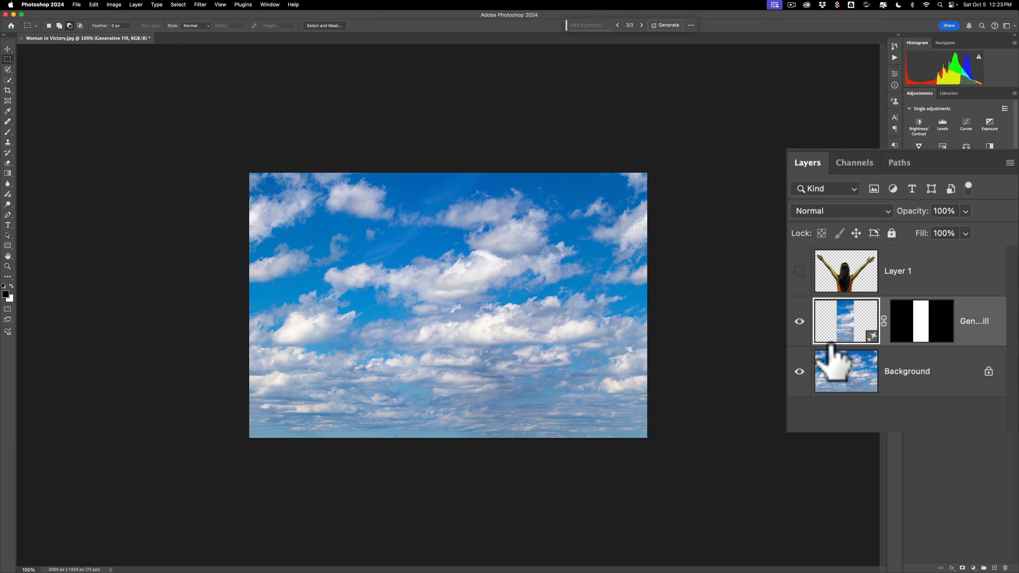
{"action": "left_click", "coordinate": [824, 315]}
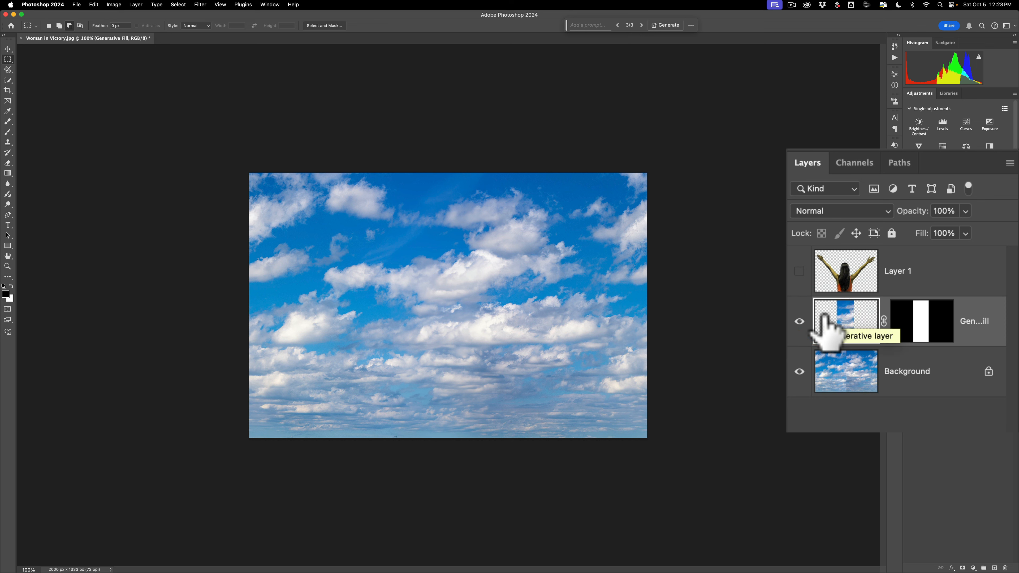
- Merge the Generative Fill layer down into the Background and duplicate the merged sky layer
{"action": "key", "text": "super"}
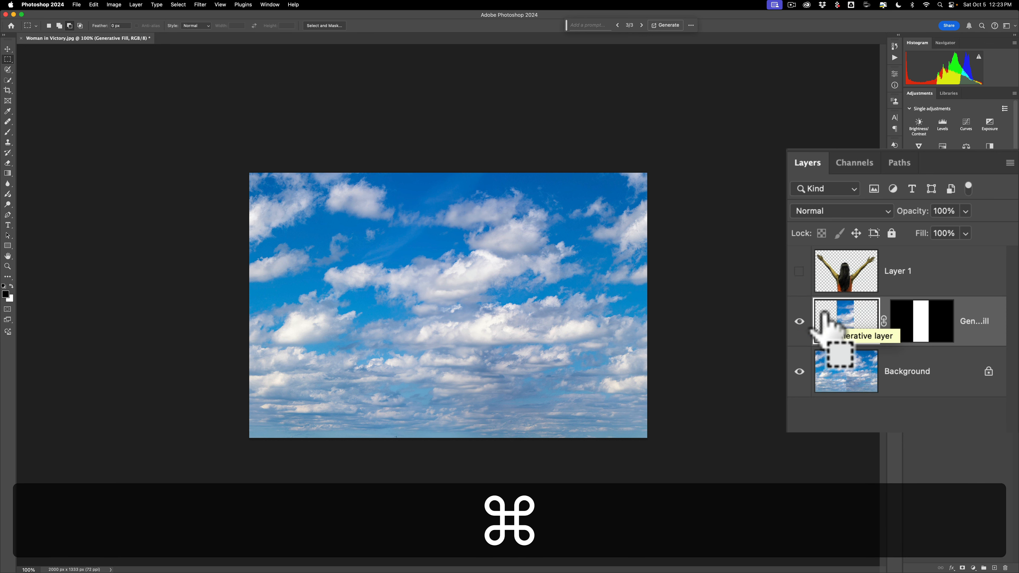
{"action": "key", "text": "super+e"}
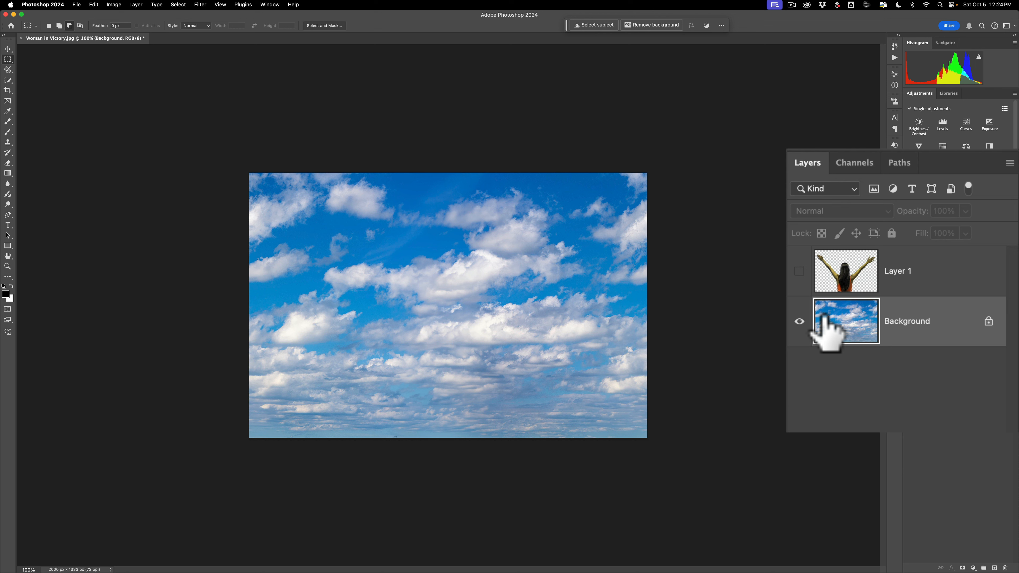
{"action": "key", "text": "super+j"}
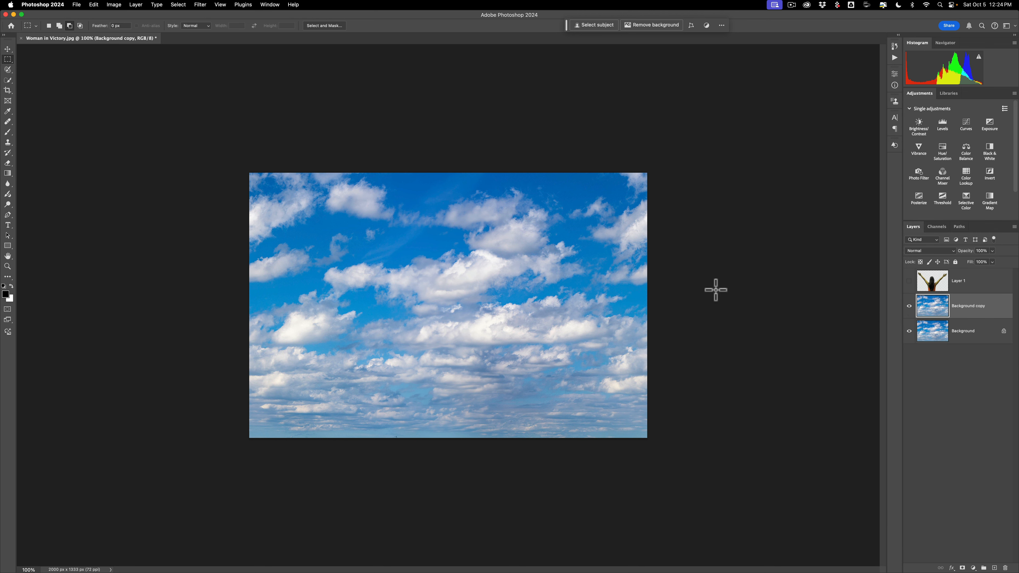
- Activate the Move tool and check that snapping is enabled for layers and document bounds
{"action": "key", "text": "v"}
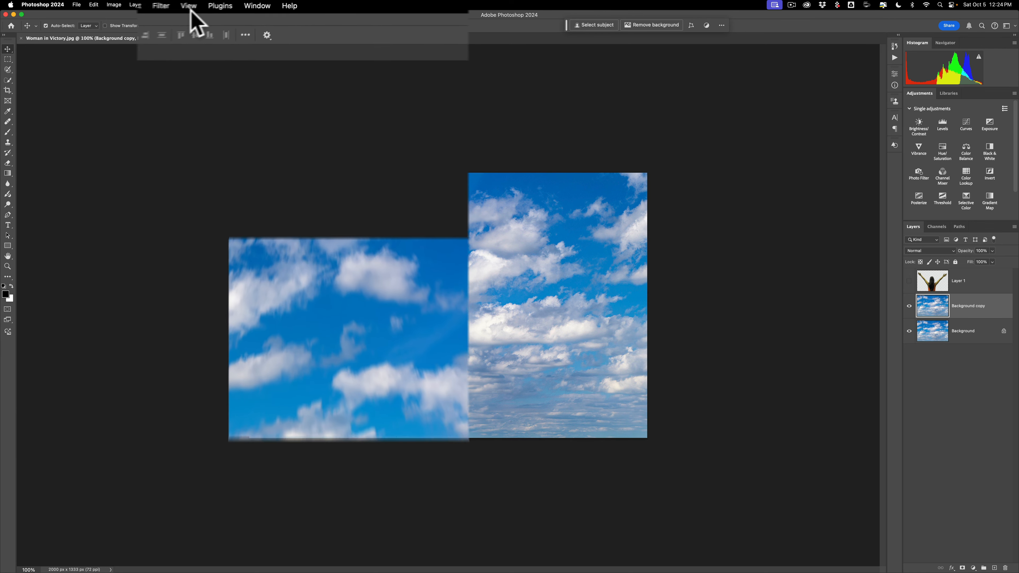
{"action": "left_click", "coordinate": [220, 5]}
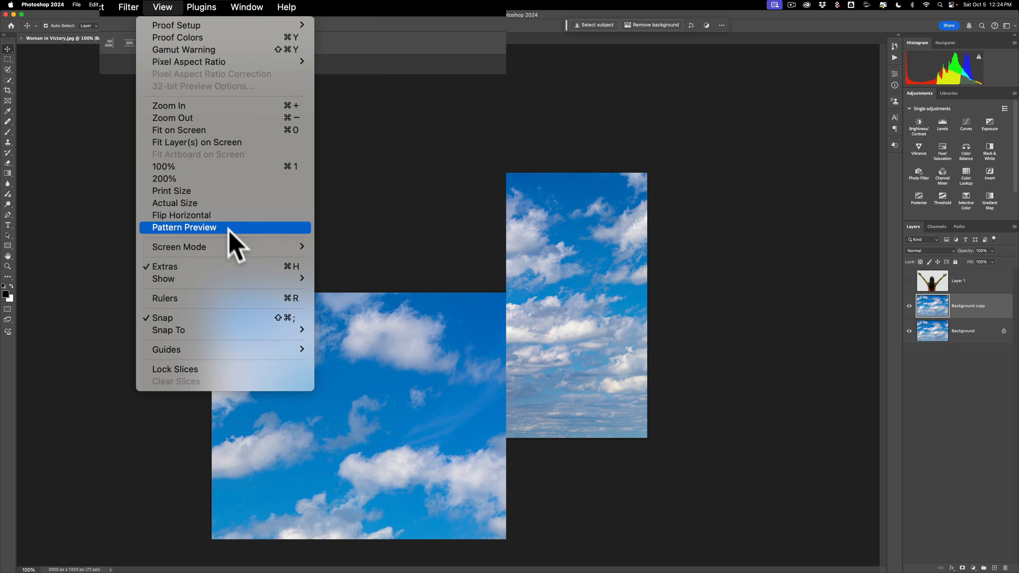
{"action": "mouse_move", "coordinate": [243, 280]}
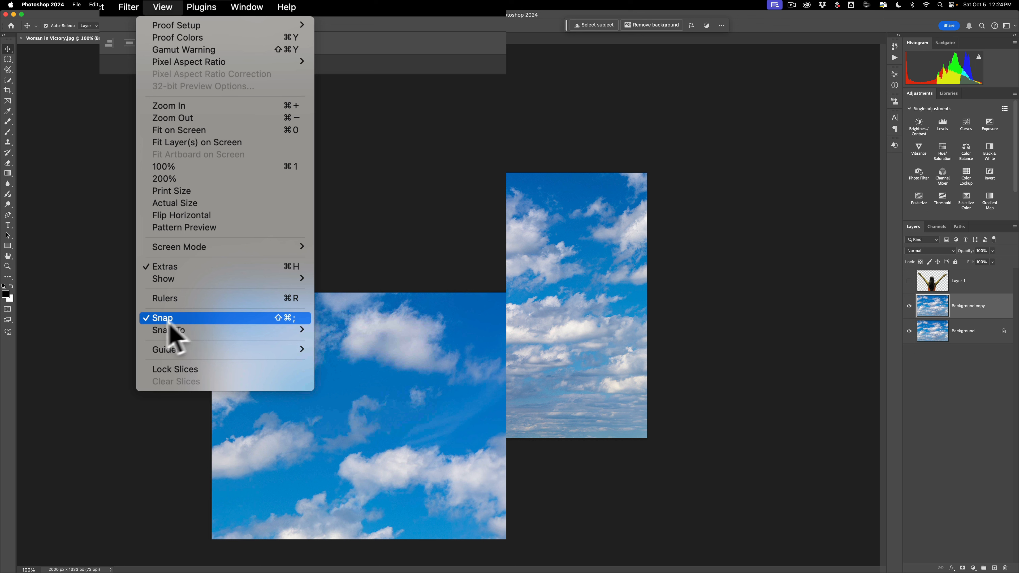
{"action": "mouse_move", "coordinate": [173, 331]}
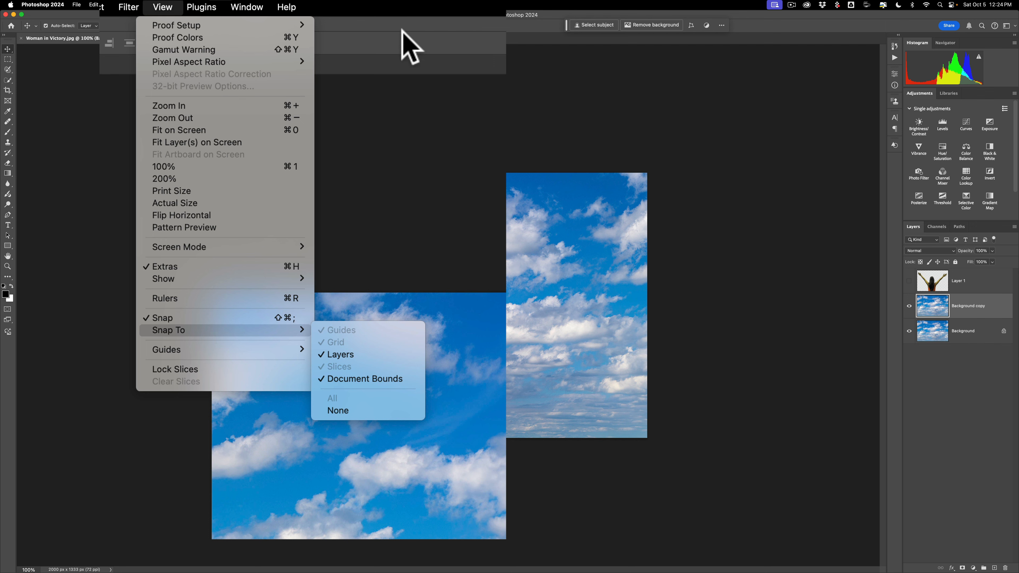
{"action": "left_click", "coordinate": [407, 49]}
- Move the Background copy horizontally off the canvas until its right edge snaps to the canvas's left edge
{"action": "left_click_drag", "start_coordinate": [467, 450], "coordinate": [505, 330]}
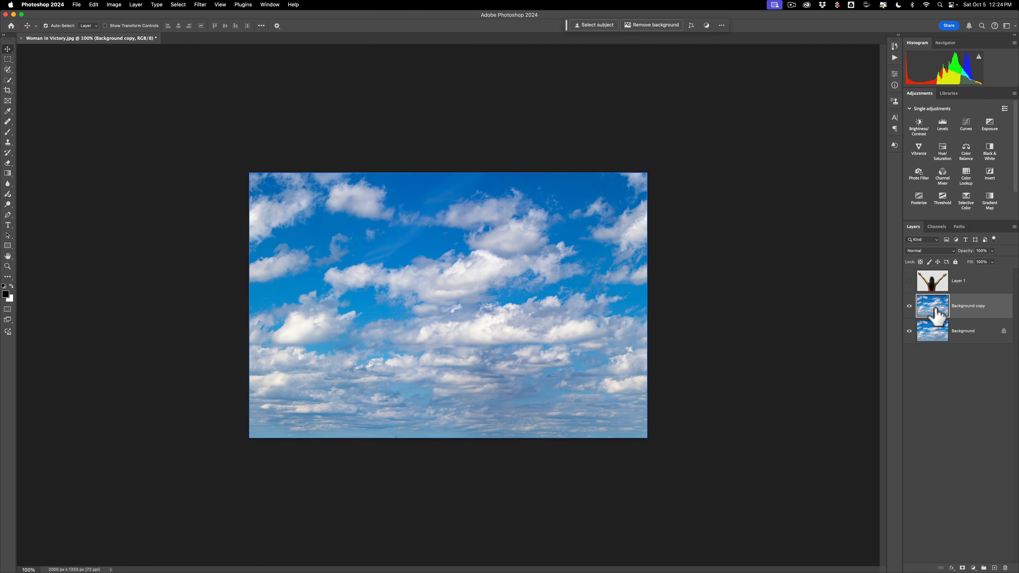
{"action": "left_click_drag", "start_coordinate": [467, 288], "coordinate": [393, 269]}
{"action": "key", "text": "shift"}
{"action": "left_click_drag", "start_coordinate": [392, 269], "coordinate": [239, 261]}
{"action": "left_click_drag", "start_coordinate": [236, 198], "coordinate": [234, 197]}
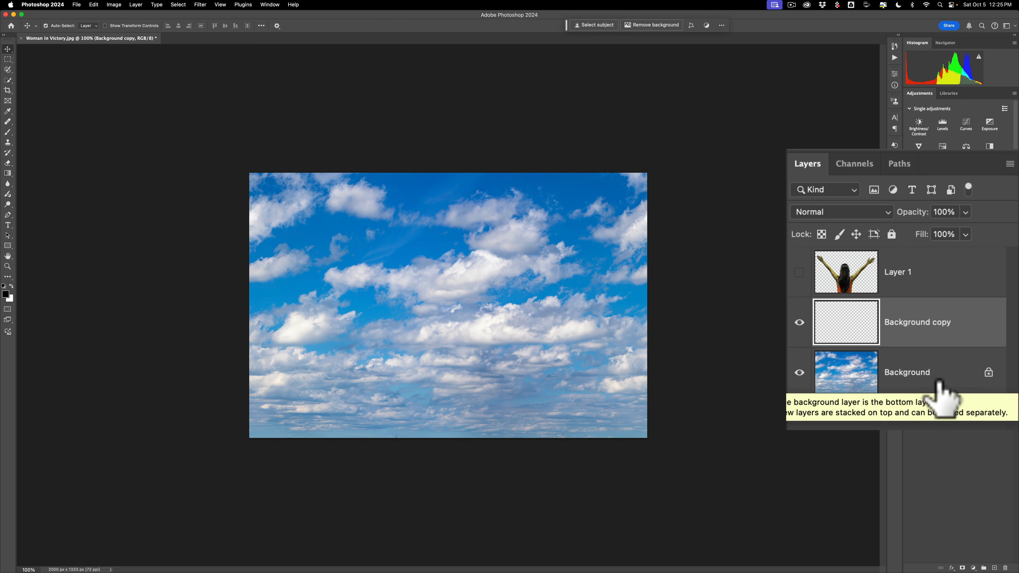
- Unlock the Background layer and merge the Background copy down into it
{"action": "left_click", "coordinate": [987, 373]}
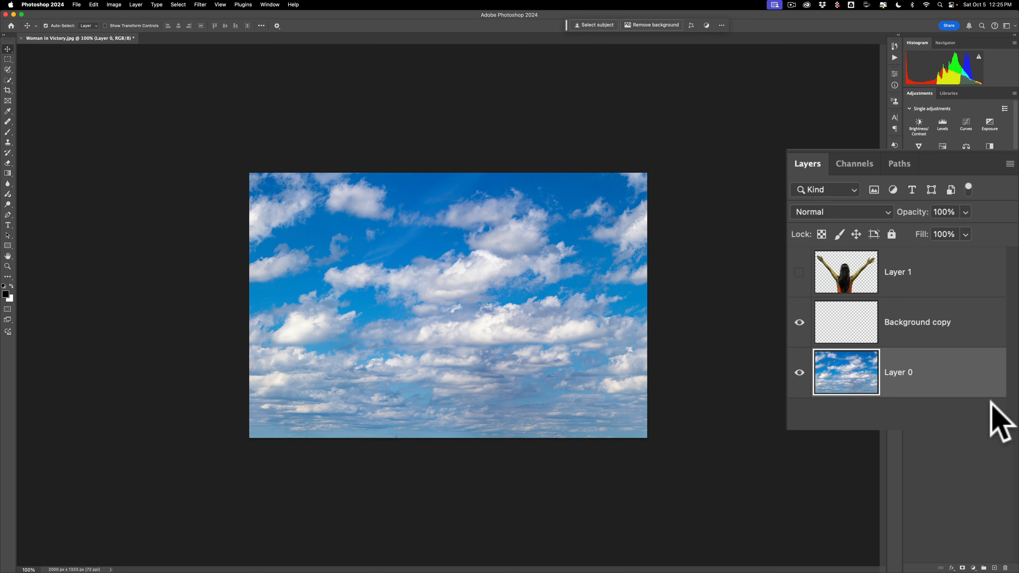
{"action": "left_click", "coordinate": [962, 321]}
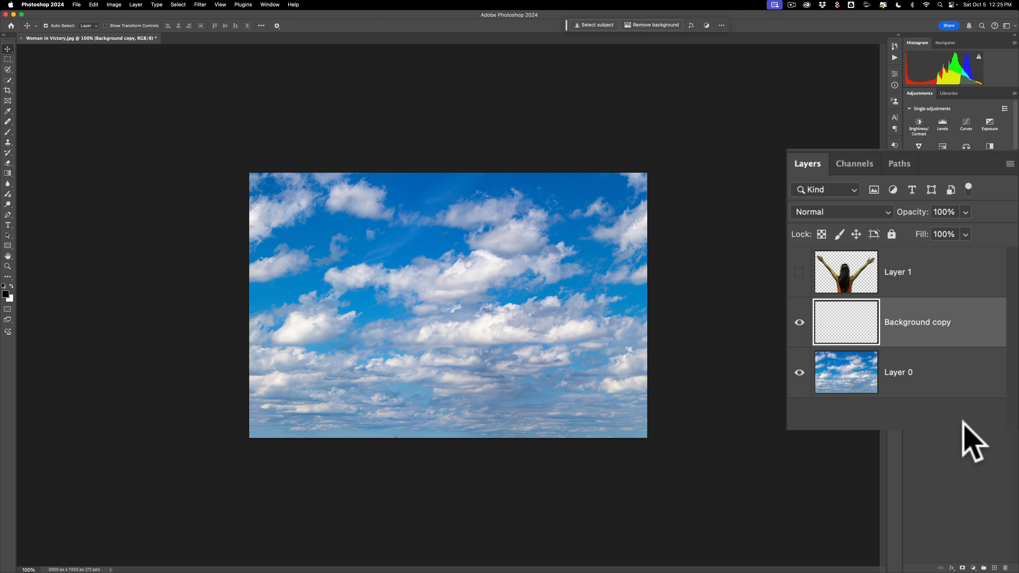
{"action": "key", "text": "super"}
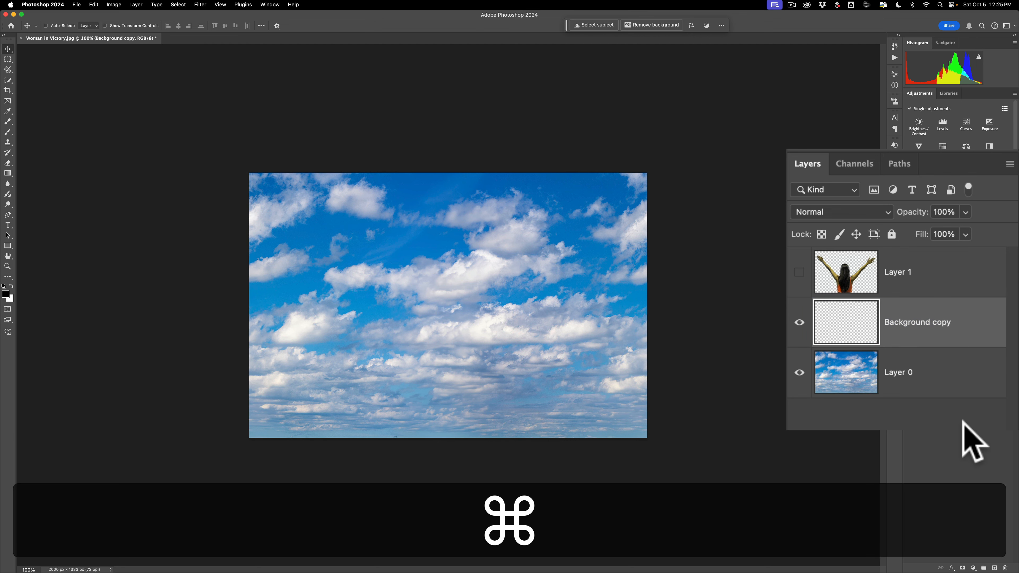
{"action": "key", "text": "super+e"}
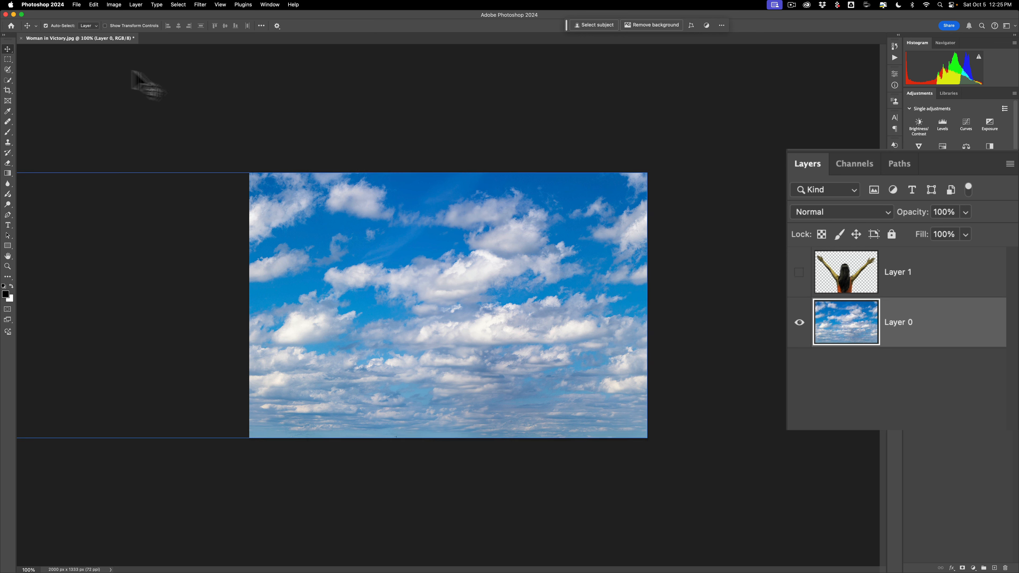
- Slide the merged sky layer horizontally across the canvas to test the seam, and return it to its original position
{"action": "left_click_drag", "start_coordinate": [432, 285], "coordinate": [540, 294]}
{"action": "left_click_drag", "start_coordinate": [366, 287], "coordinate": [330, 285]}
{"action": "left_click_drag", "start_coordinate": [527, 292], "coordinate": [396, 280]}
{"action": "left_click_drag", "start_coordinate": [566, 277], "coordinate": [462, 268]}
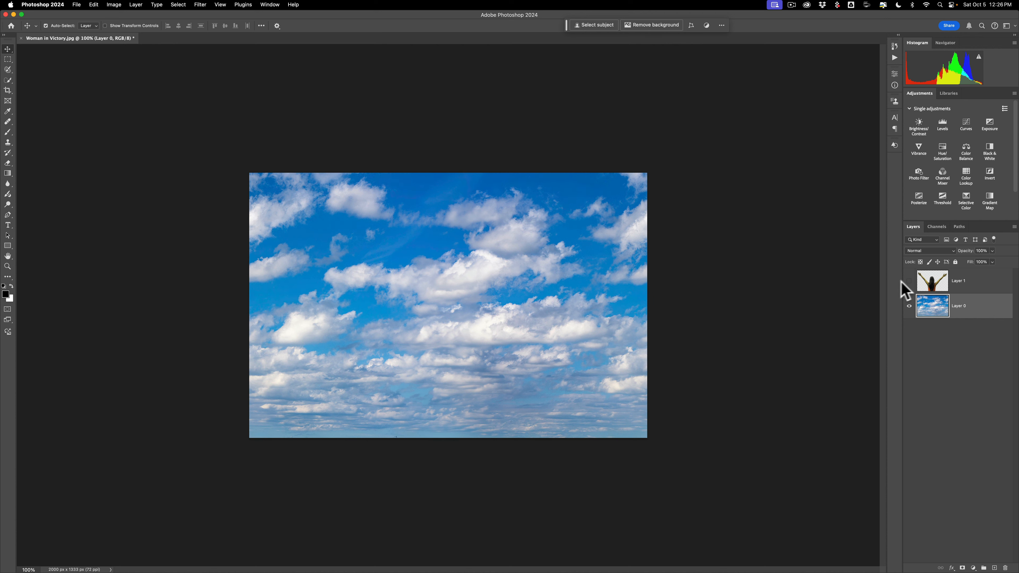
- Make the woman's layer, Layer 1, visible and create a video timeline for the document
{"action": "left_click", "coordinate": [908, 281]}
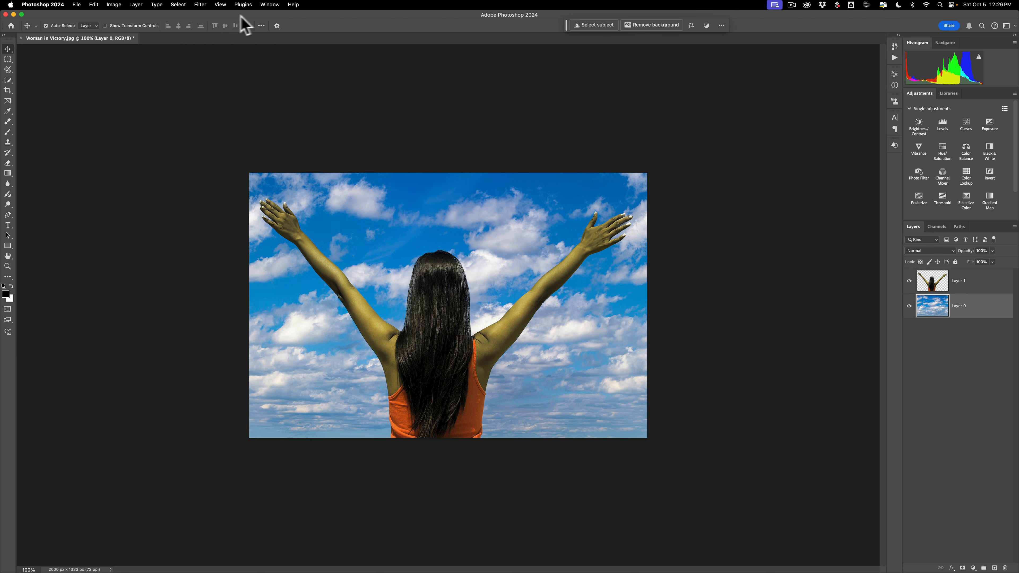
{"action": "left_click", "coordinate": [269, 5]}
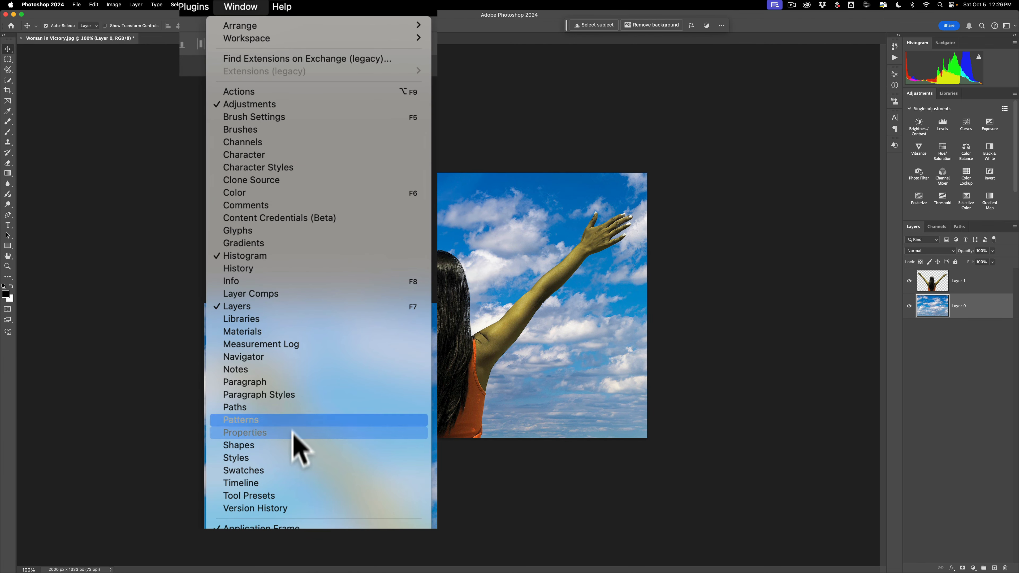
{"action": "left_click", "coordinate": [280, 480]}
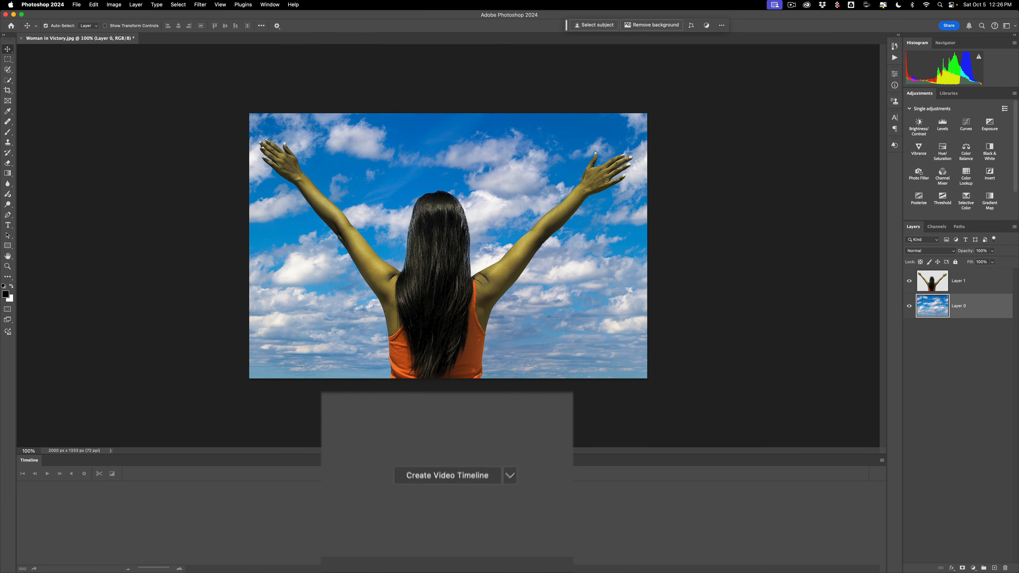
{"action": "left_click", "coordinate": [512, 473]}
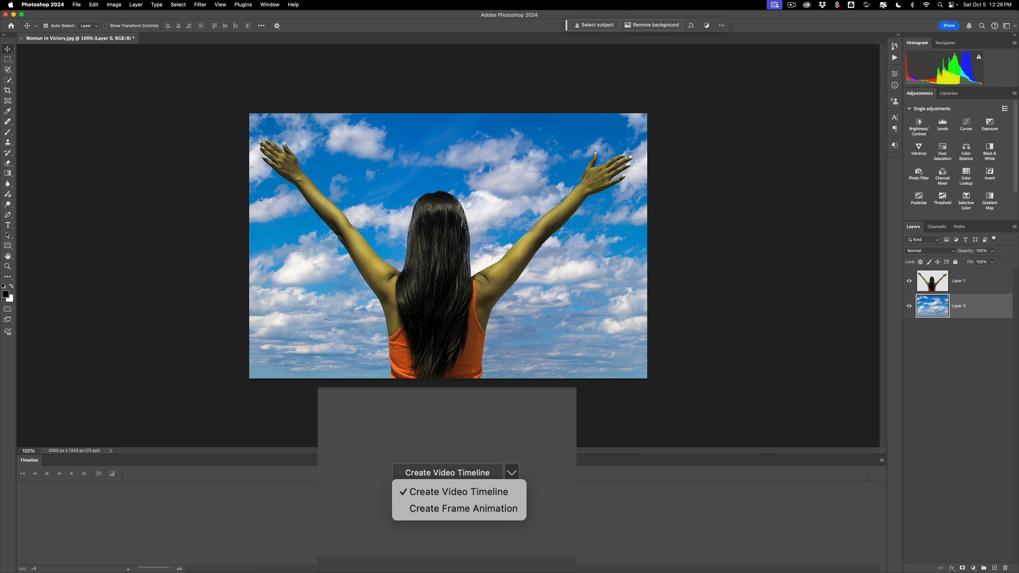
{"action": "left_click", "coordinate": [521, 490]}
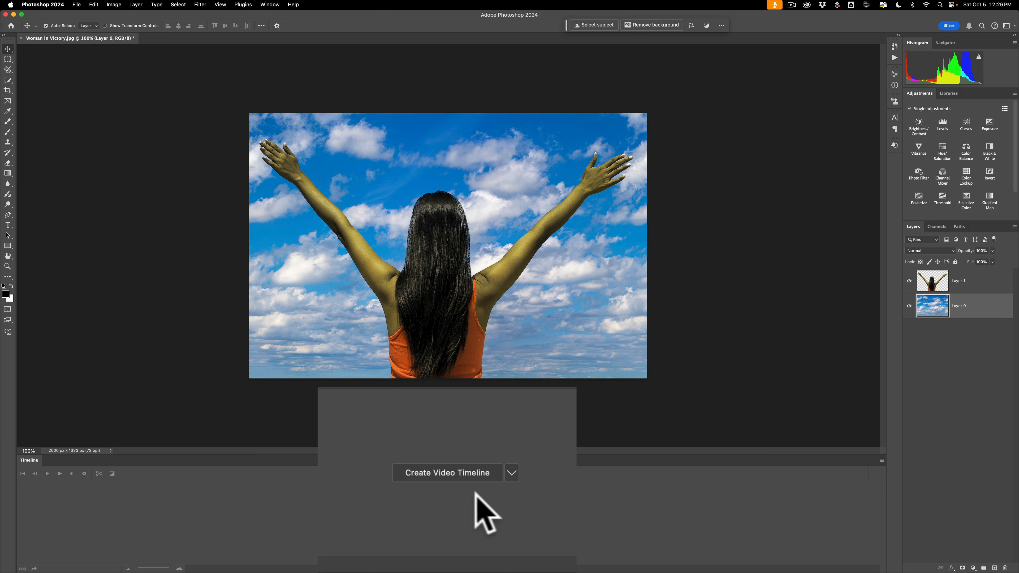
{"action": "left_click", "coordinate": [444, 472]}
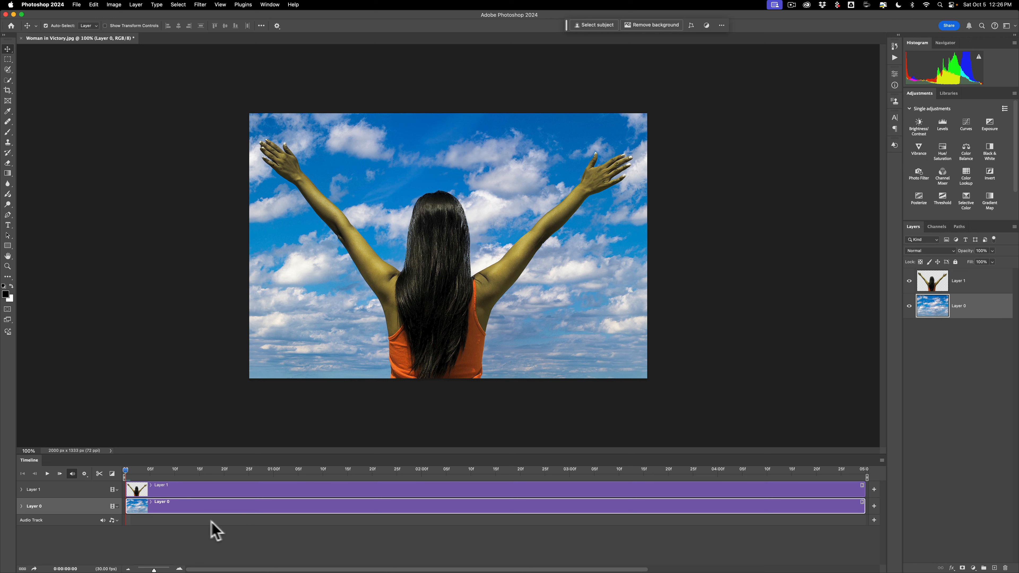
- Add a Position keyframe to the sky layer, Layer 0, at the start of the timeline
{"action": "left_click", "coordinate": [182, 487]}
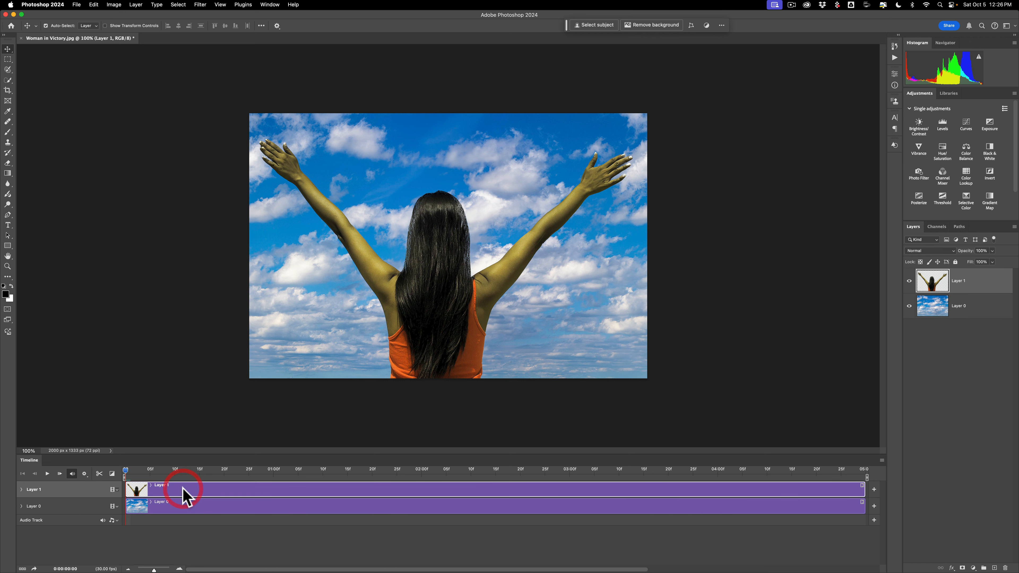
{"action": "left_click", "coordinate": [986, 315]}
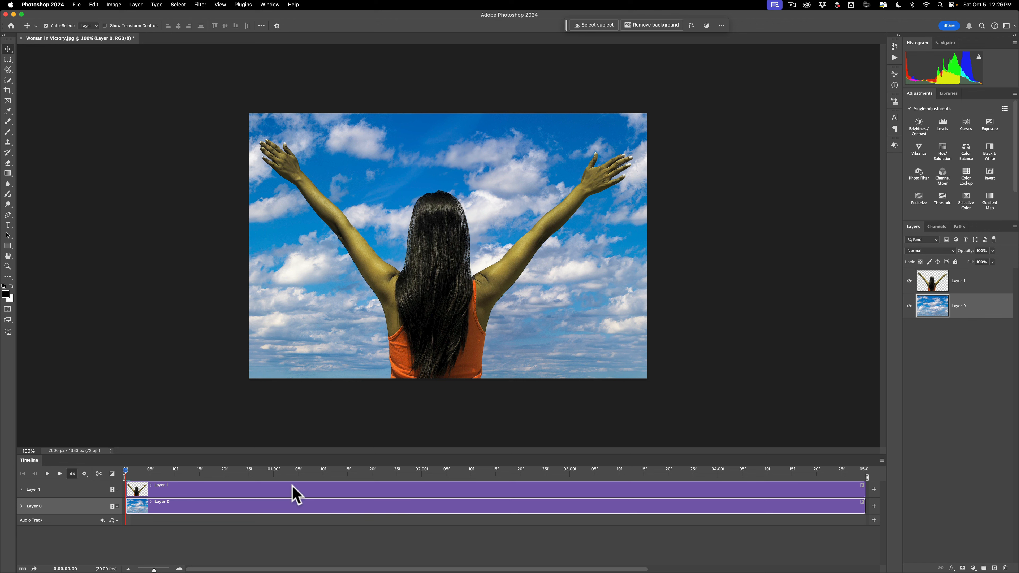
{"action": "left_click_drag", "start_coordinate": [127, 474], "coordinate": [79, 460]}
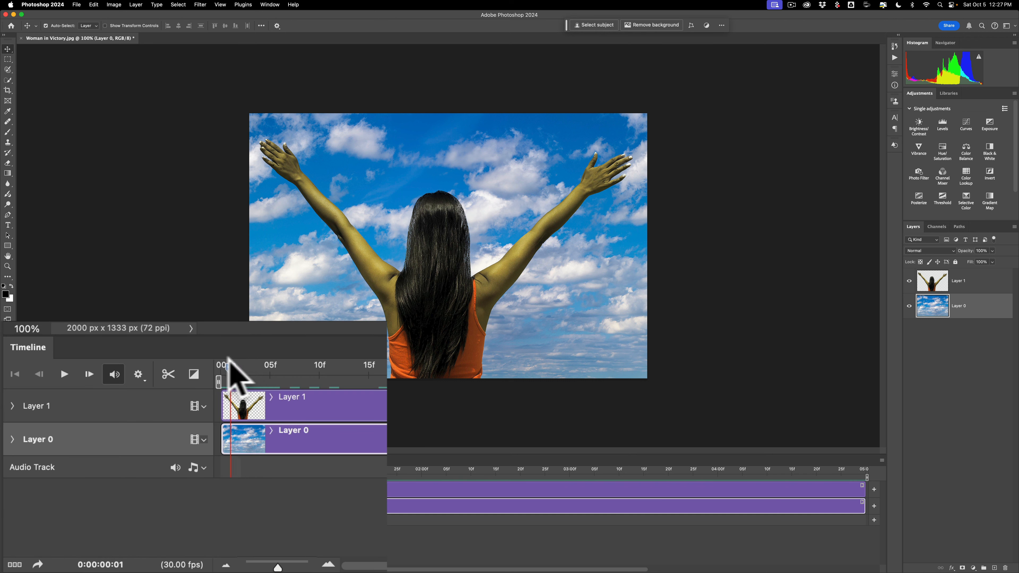
{"action": "left_click", "coordinate": [126, 467]}
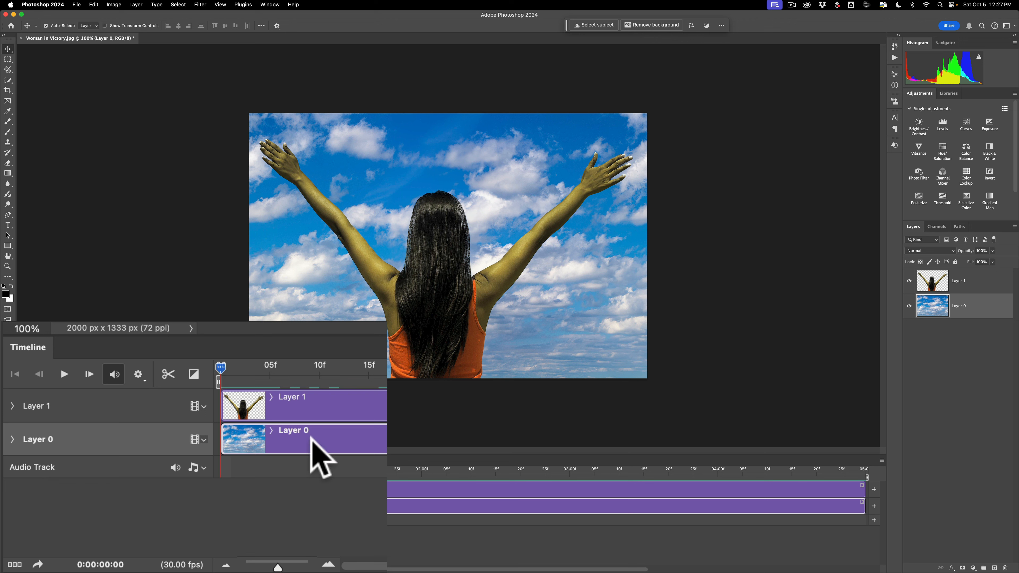
{"action": "left_click", "coordinate": [295, 440]}
{"action": "left_click", "coordinate": [12, 439]}
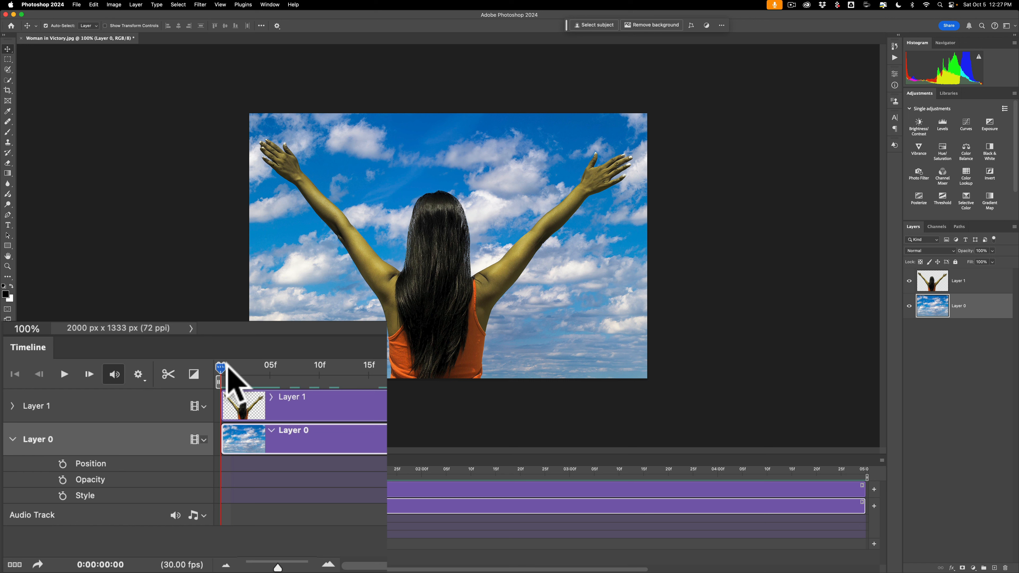
{"action": "left_click", "coordinate": [62, 464]}
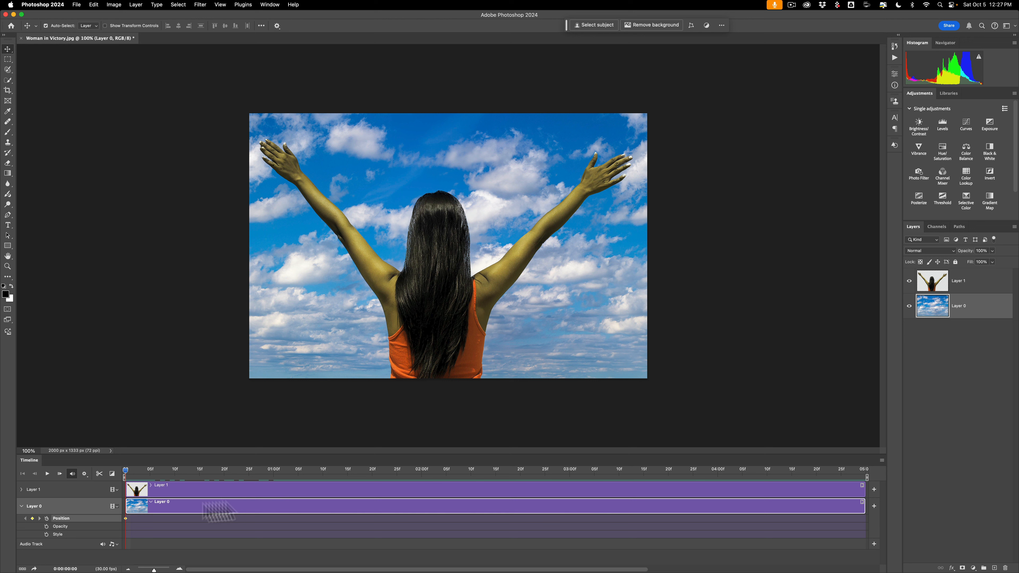
- At the timeline's last frame, move the sky layer right by one canvas width until its left edge snaps to the canvas
{"action": "left_click_drag", "start_coordinate": [125, 470], "coordinate": [866, 475]}
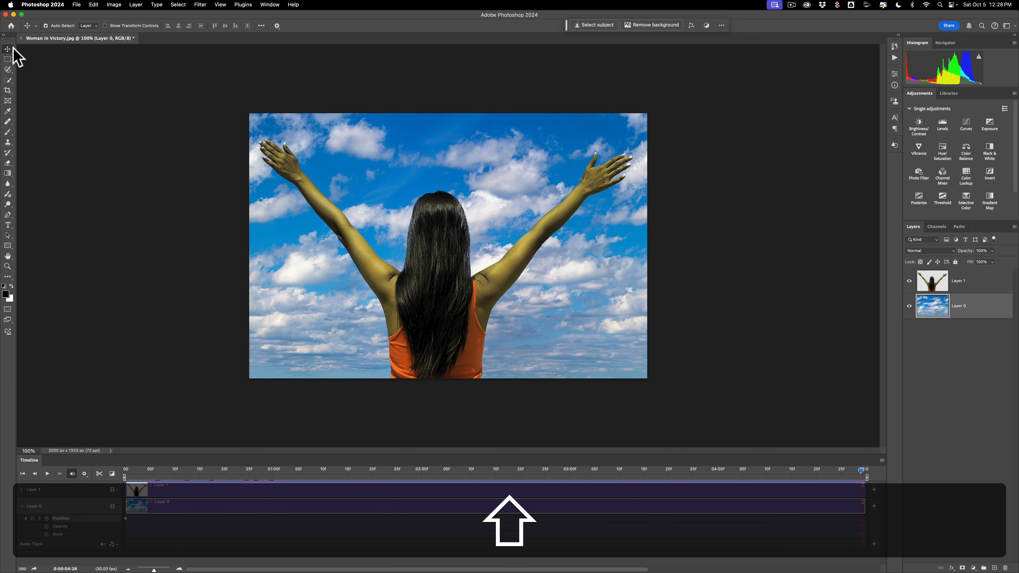
{"action": "left_click_drag", "start_coordinate": [405, 176], "coordinate": [537, 173]}
{"action": "left_click_drag", "start_coordinate": [373, 170], "coordinate": [469, 183]}
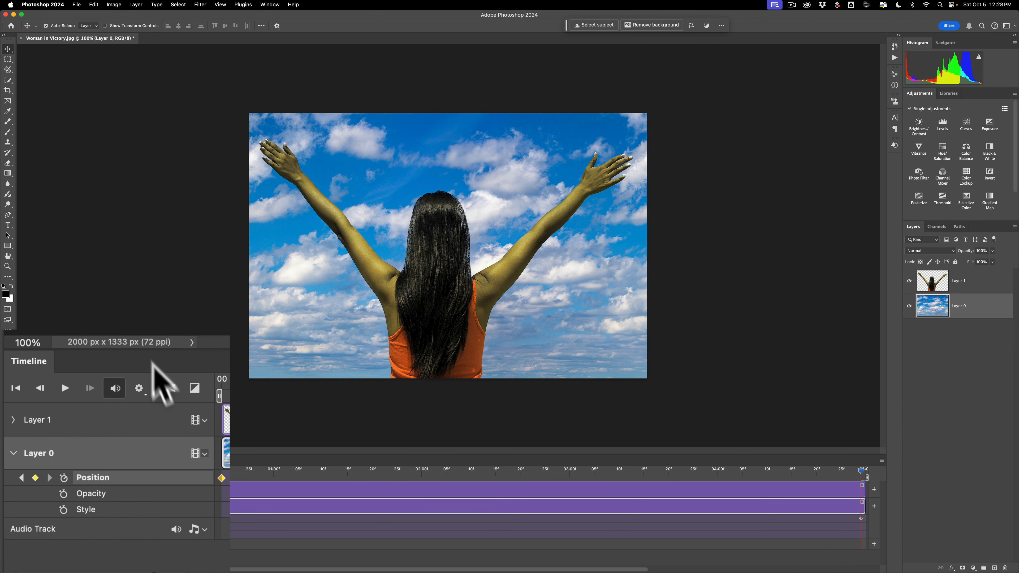
- Check the timeline's resolution and loop playback settings, and play the moving-sky animation as a preview
{"action": "left_click", "coordinate": [140, 388]}
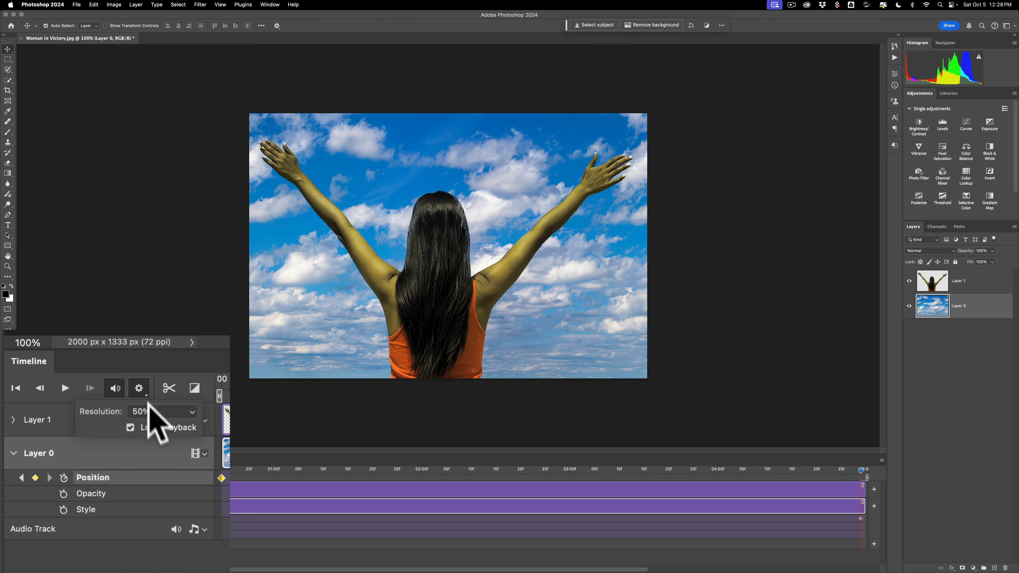
{"action": "left_click", "coordinate": [138, 387]}
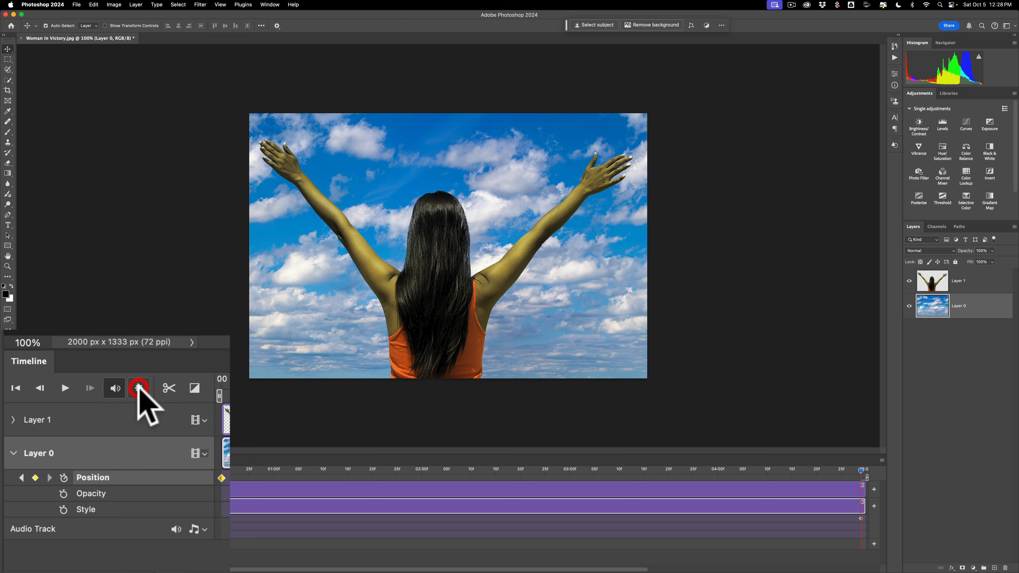
{"action": "left_click", "coordinate": [65, 390]}
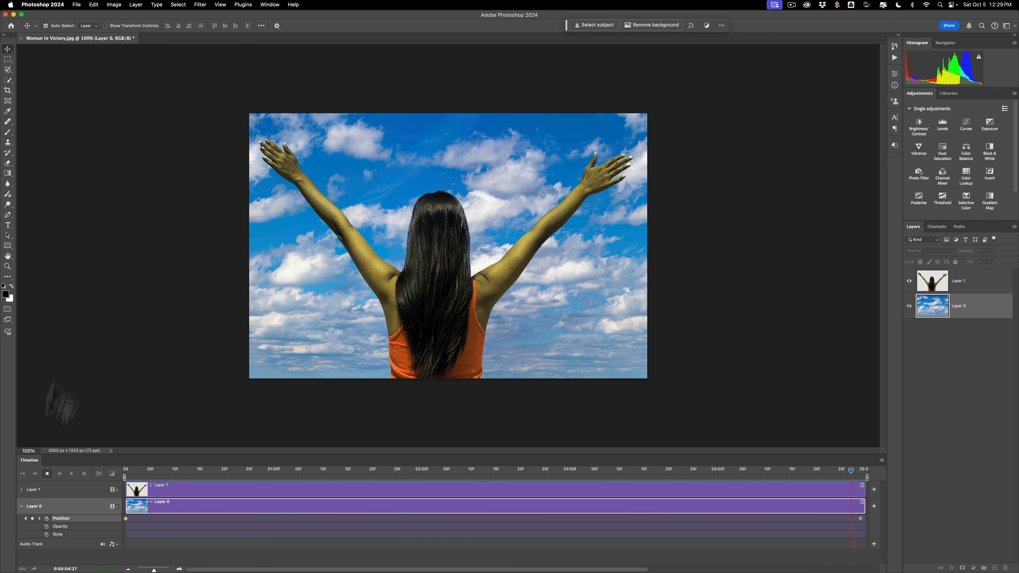
{"action": "left_click", "coordinate": [47, 474]}
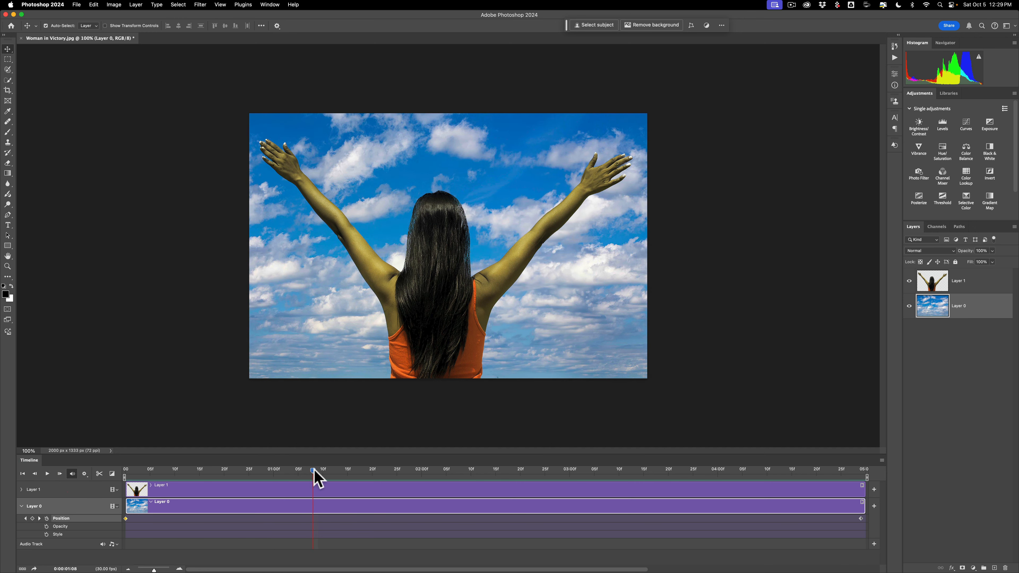
- From the start of the timeline, render all frames to the Desktop as Woman in Victory.mp4 in H.264, High Quality, 2000 x 1333, 30 fps
{"action": "left_click_drag", "start_coordinate": [314, 470], "coordinate": [125, 474]}
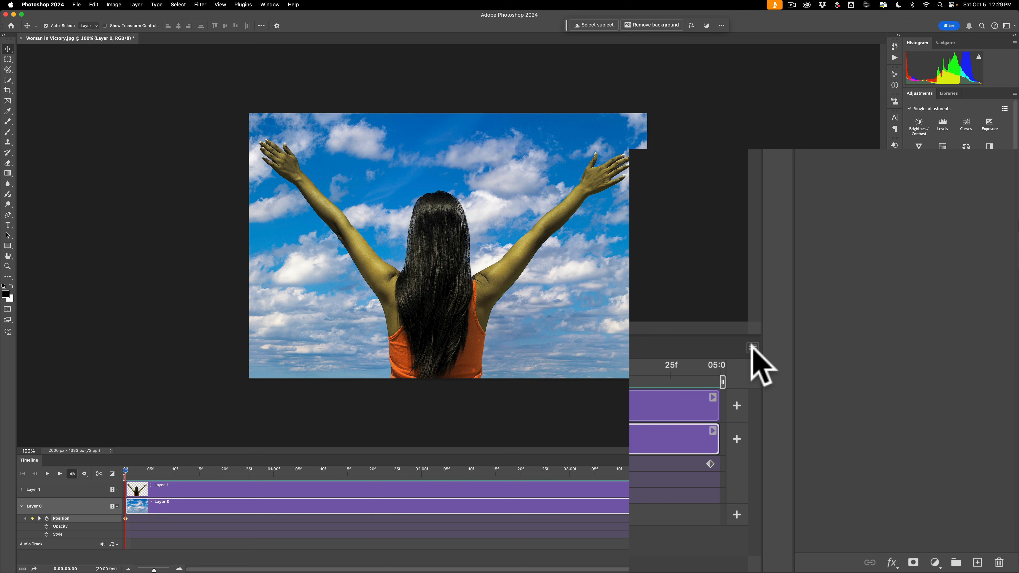
{"action": "left_click", "coordinate": [751, 347]}
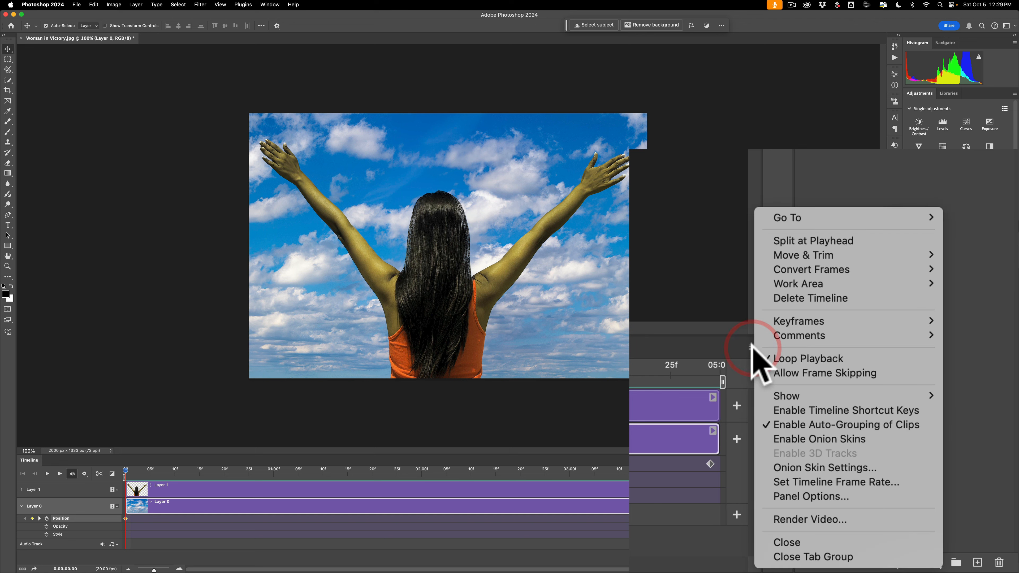
{"action": "left_click", "coordinate": [800, 518]}
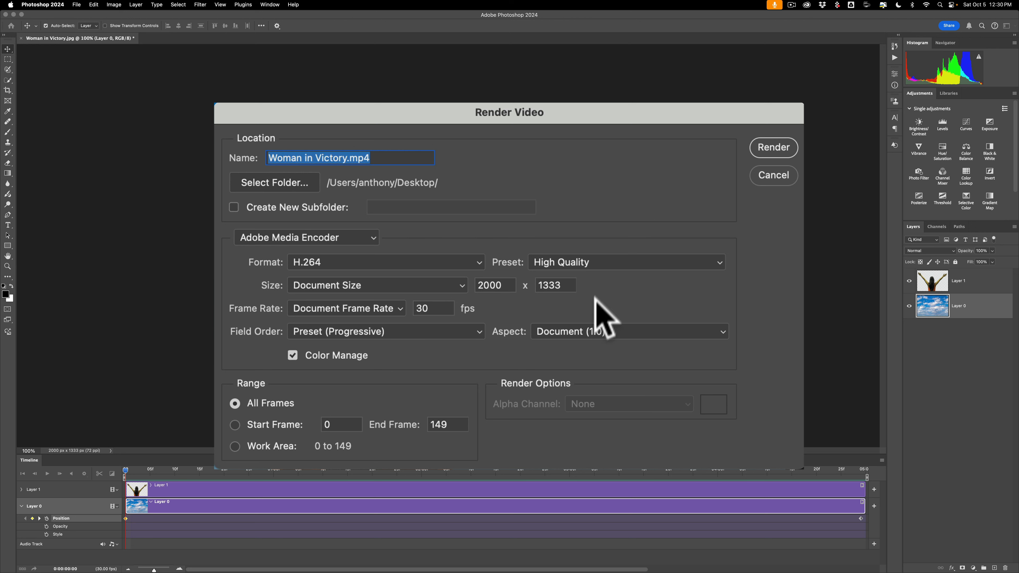
{"action": "left_click", "coordinate": [773, 151]}
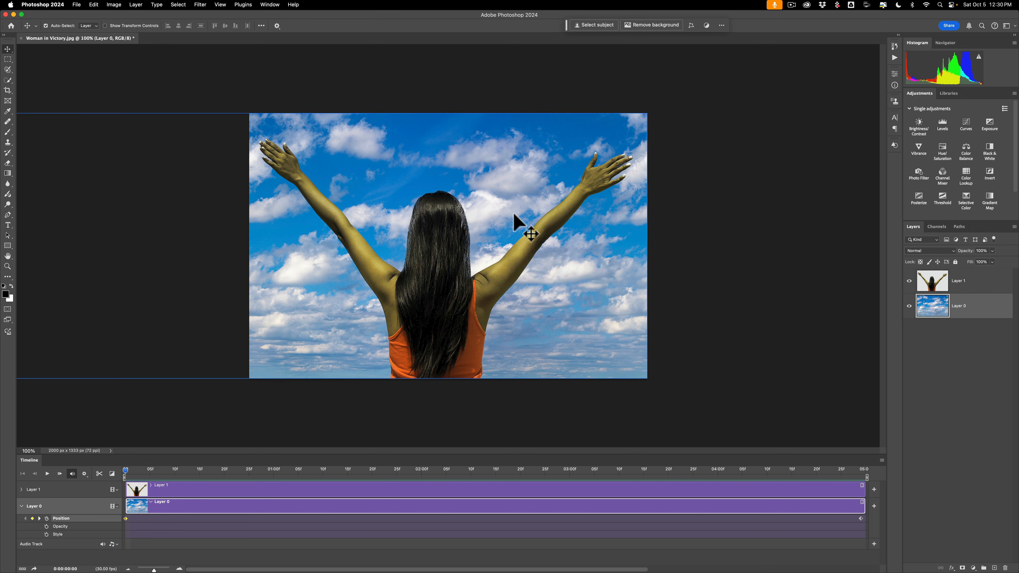
- Play the rendered Woman in Victory.mp4 from the desktop in QuickTime Player to check the moving sky, and close it
{"action": "left_click", "coordinate": [14, 14]}
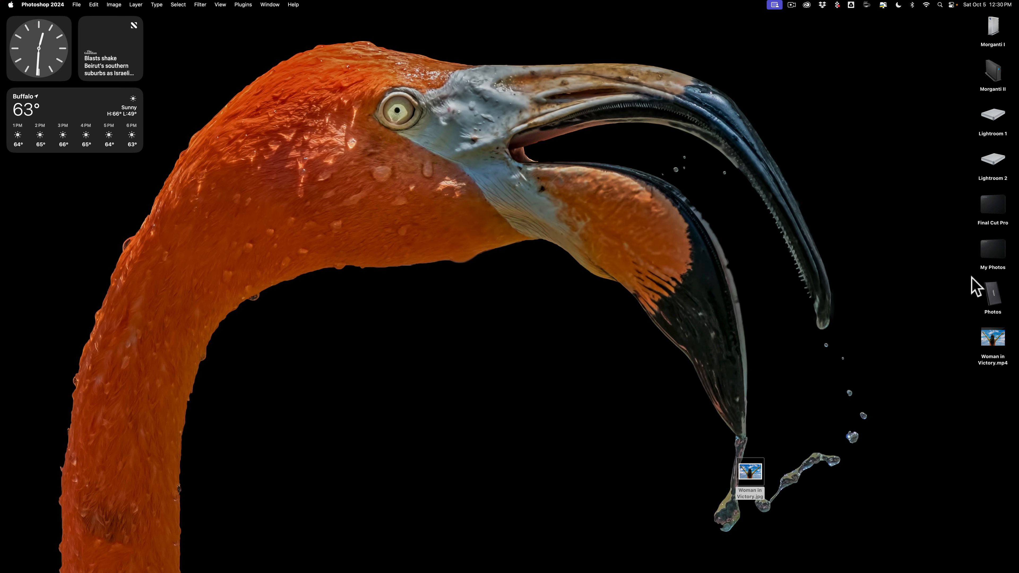
{"action": "left_click_drag", "start_coordinate": [992, 341], "coordinate": [507, 205]}
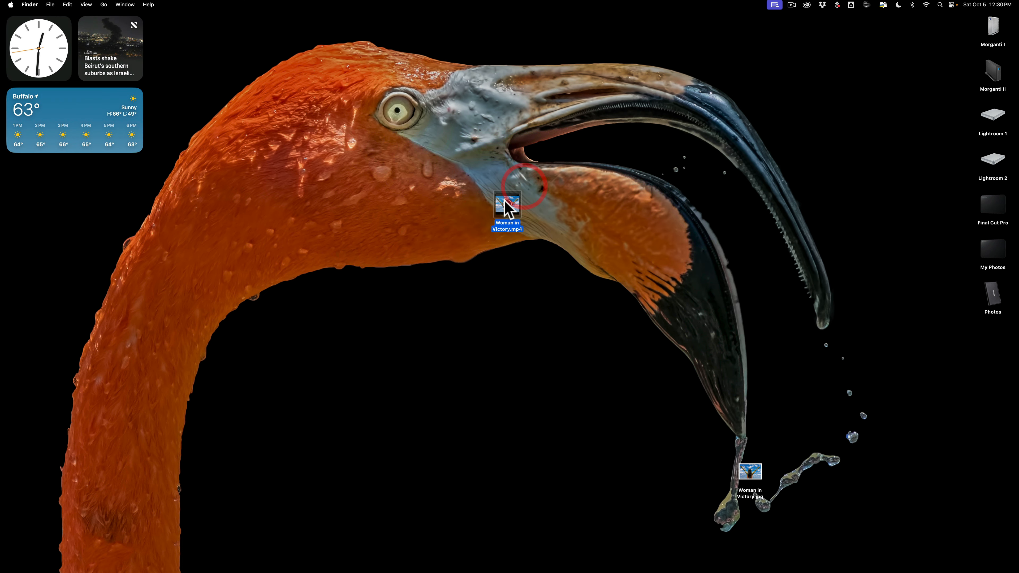
{"action": "double_click", "coordinate": [507, 205]}
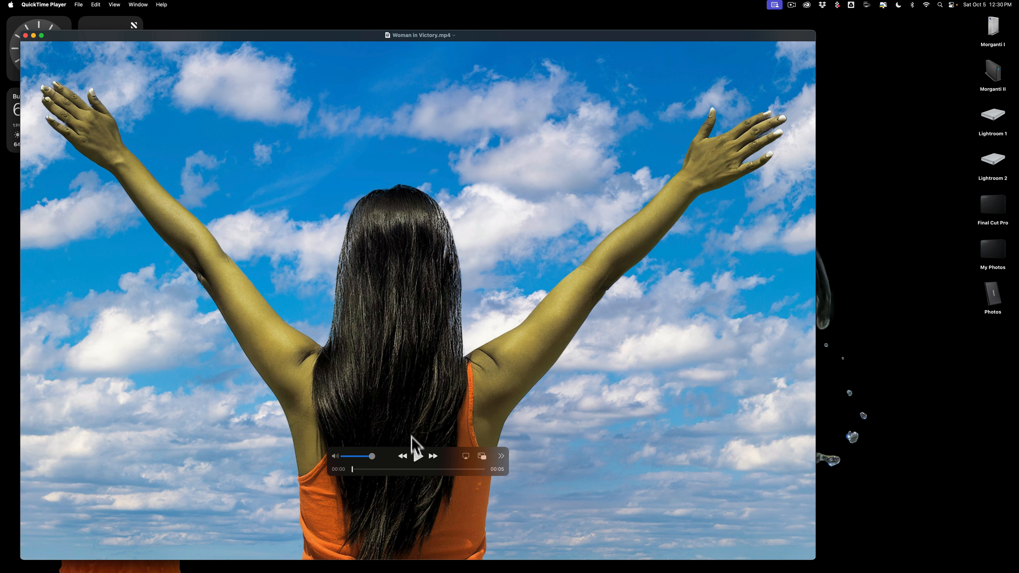
{"action": "left_click", "coordinate": [417, 456]}
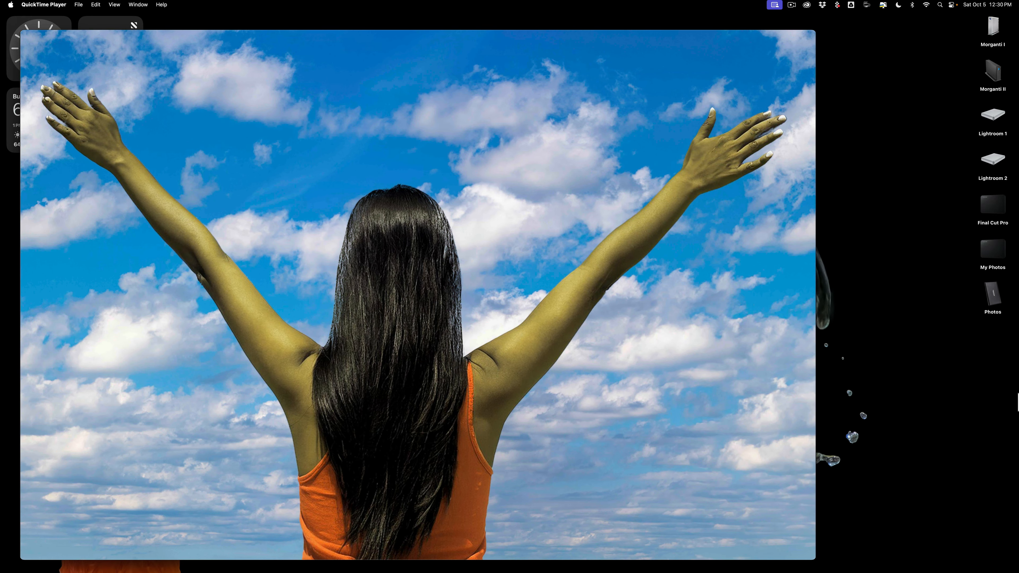
{"action": "left_click", "coordinate": [25, 36]}
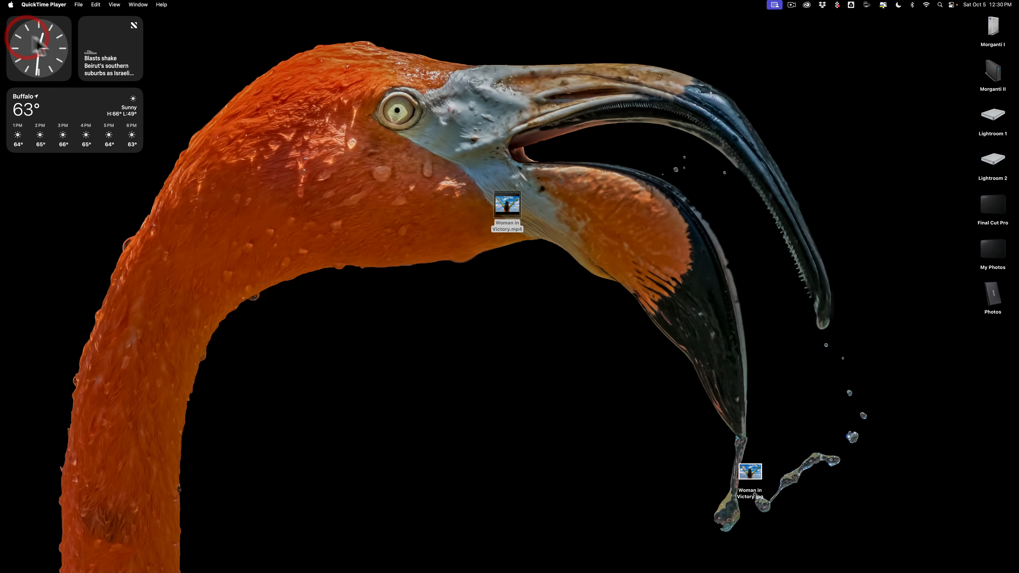
- Switch back to Photoshop and save the document to the Desktop as Woman in Victory.psd in Photoshop format with its color profile embedded
{"action": "mouse_move", "coordinate": [847, 562]}
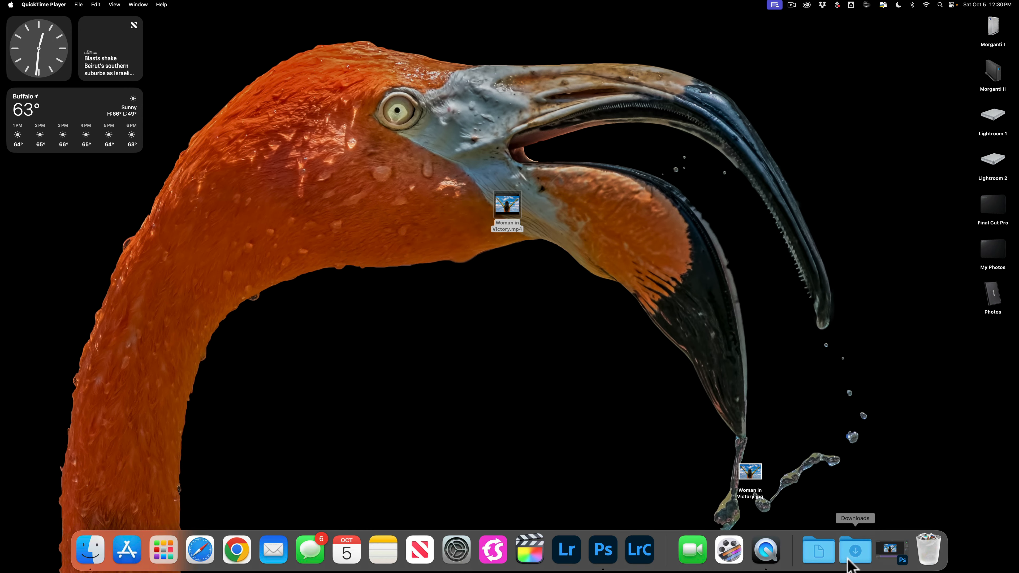
{"action": "left_click", "coordinate": [886, 553]}
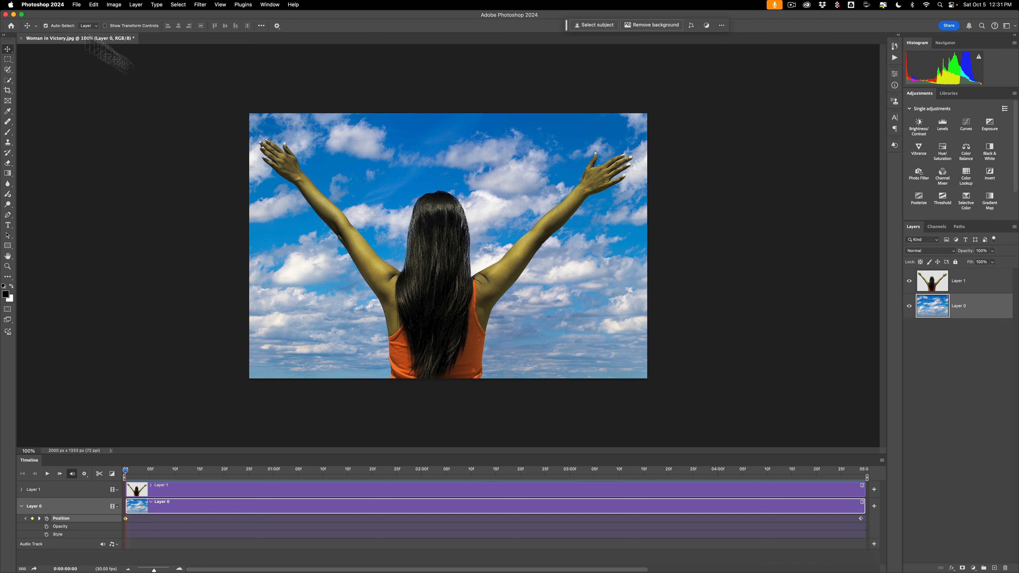
{"action": "left_click", "coordinate": [76, 5]}
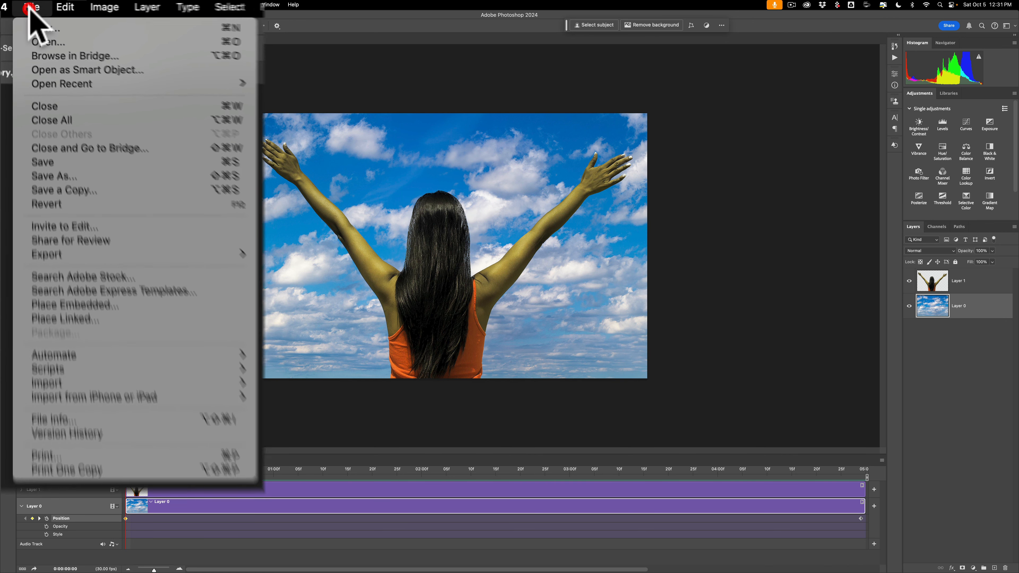
{"action": "left_click", "coordinate": [59, 179]}
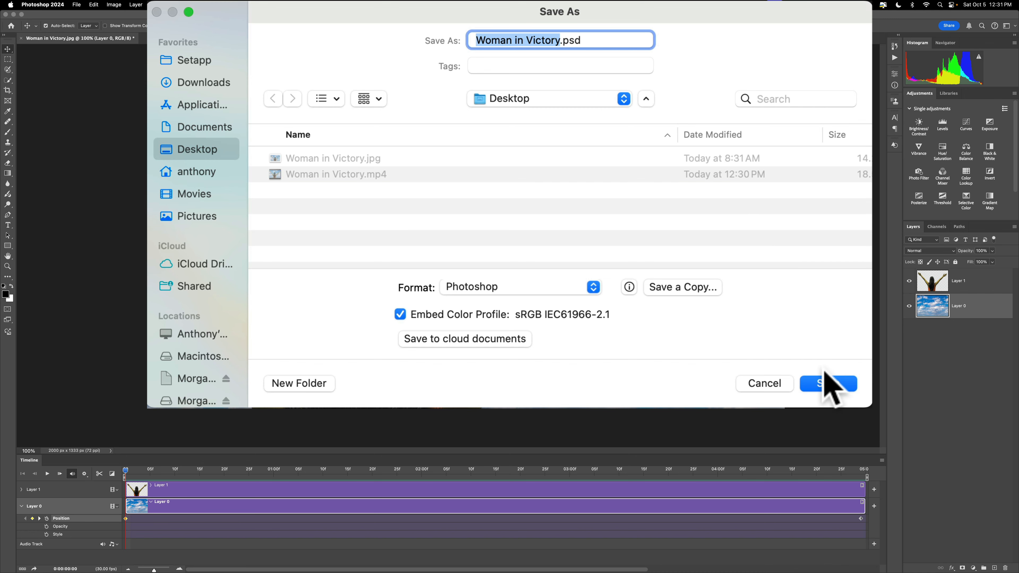
{"action": "left_click", "coordinate": [832, 384]}
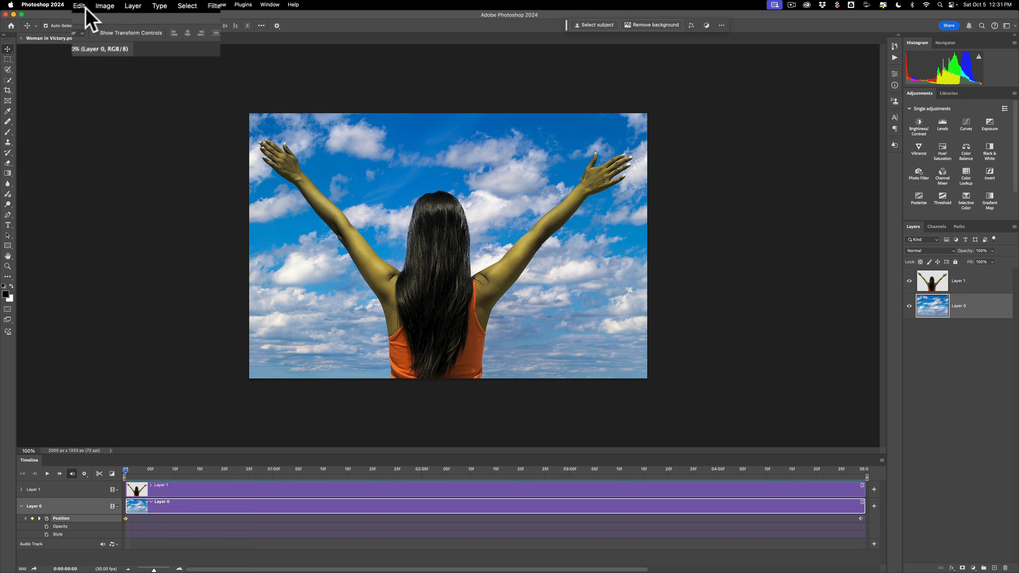
- Resize the image to 600 pixels wide by 400 pixels high, keeping the proportions linked
{"action": "left_click", "coordinate": [89, 14]}
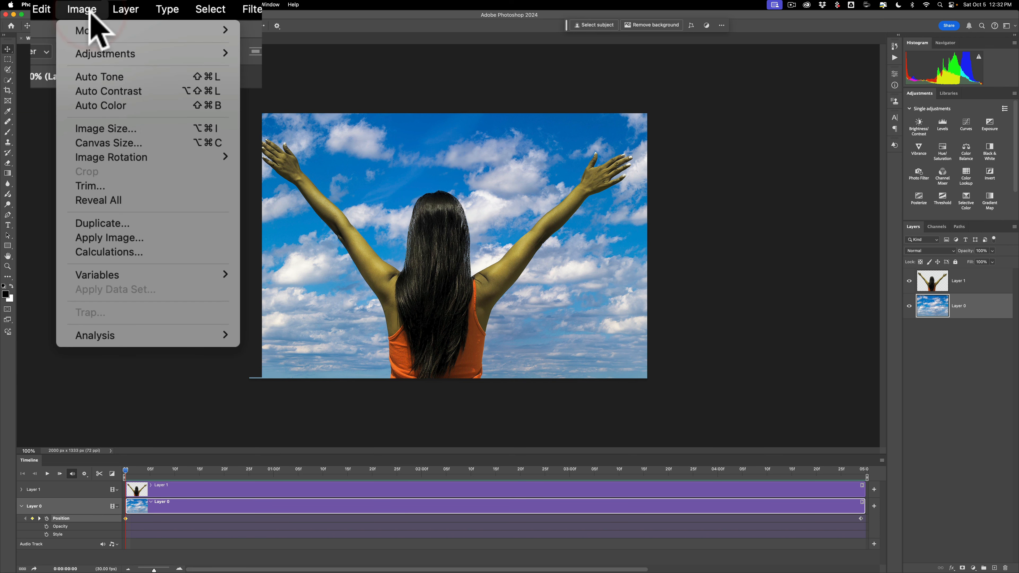
{"action": "left_click", "coordinate": [108, 129]}
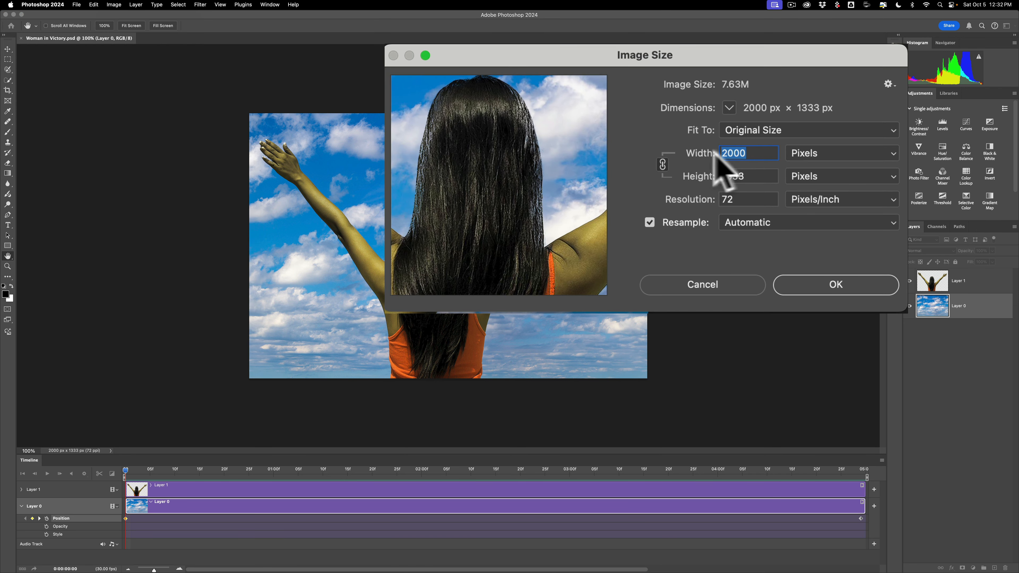
{"action": "type", "text": "600"}
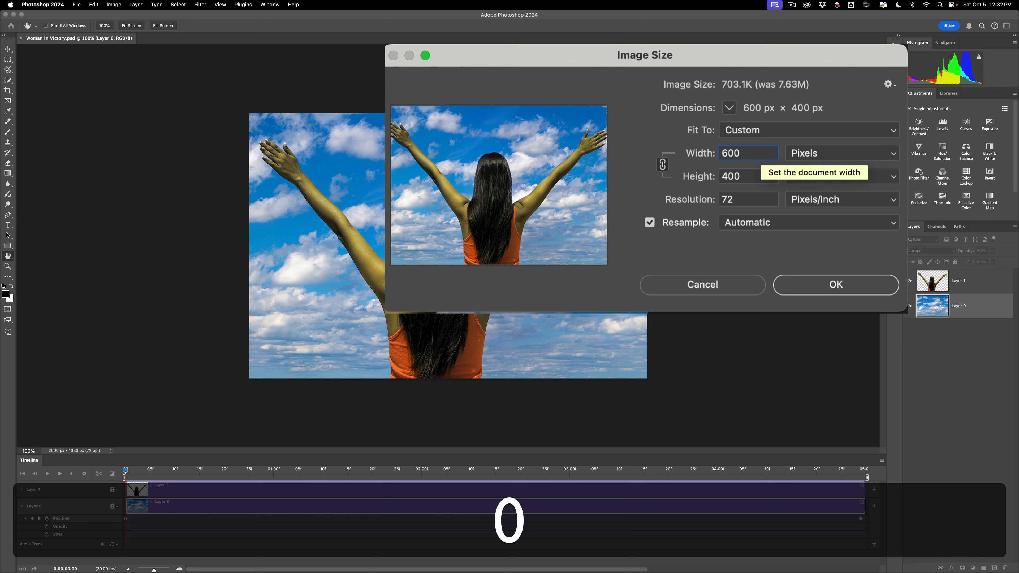
{"action": "key", "text": "Tab"}
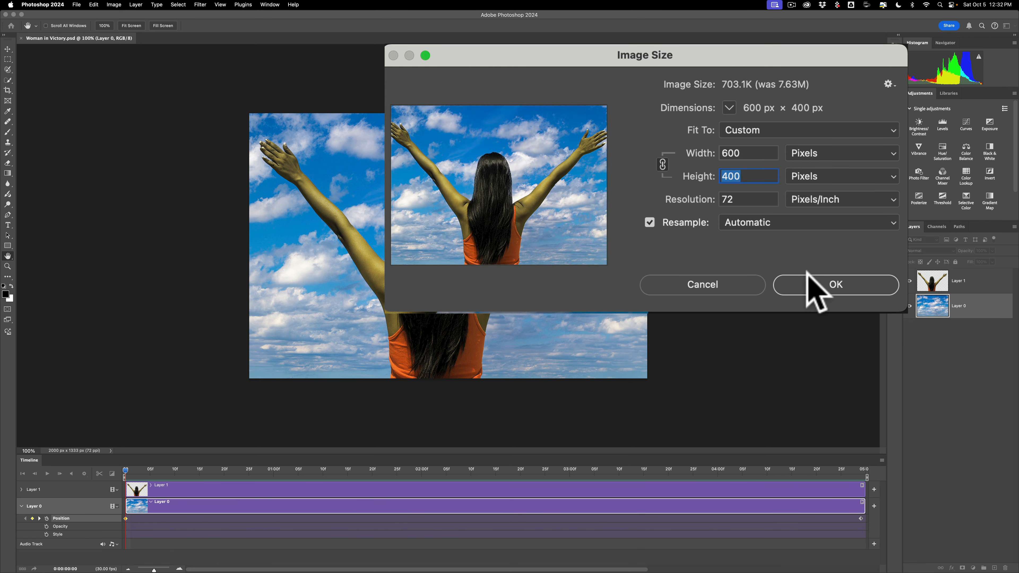
{"action": "left_click", "coordinate": [834, 285]}
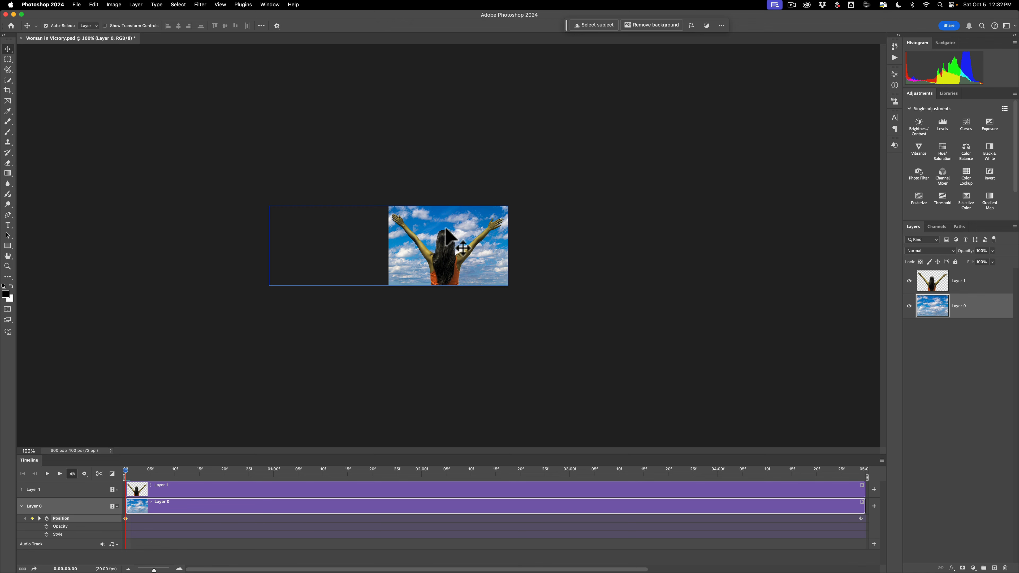
- Export the animation with Save for Web as Woman-in-Victory.gif on the Desktop, using 256 colors, 600 x 400 px and looping forever
{"action": "key", "text": "super"}
{"action": "key", "text": "super+0"}
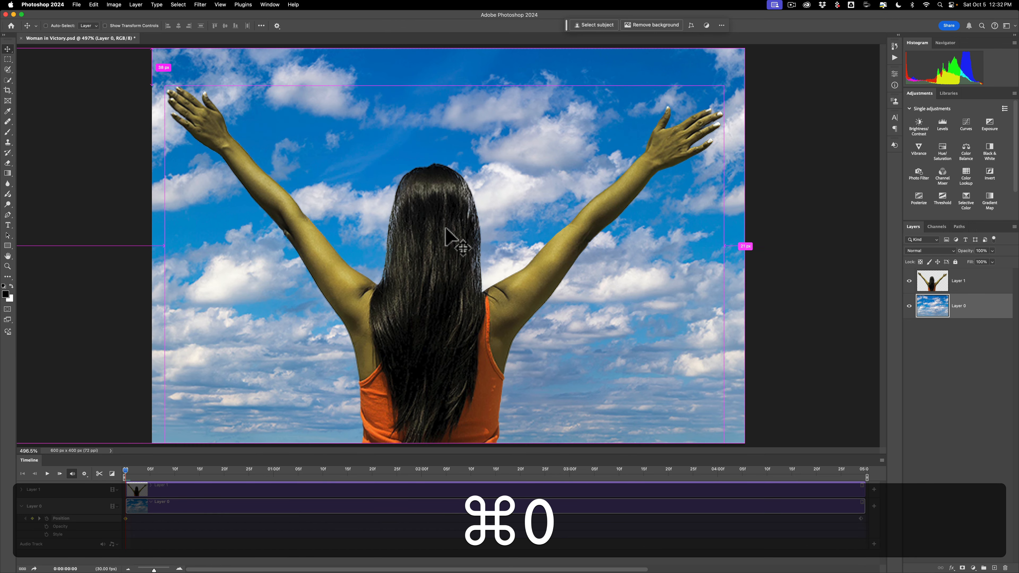
{"action": "key", "text": "super+minus"}
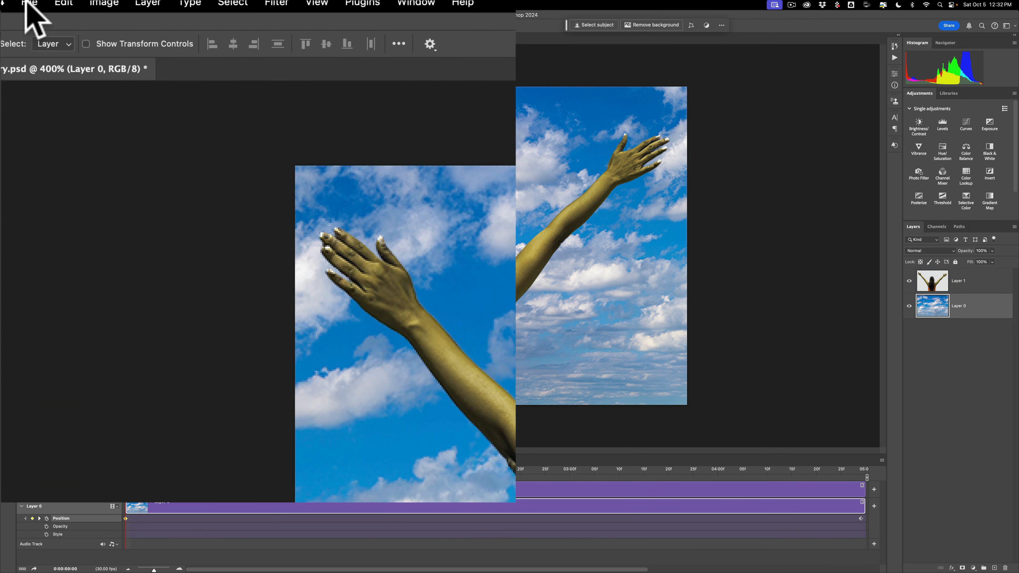
{"action": "left_click", "coordinate": [30, 4]}
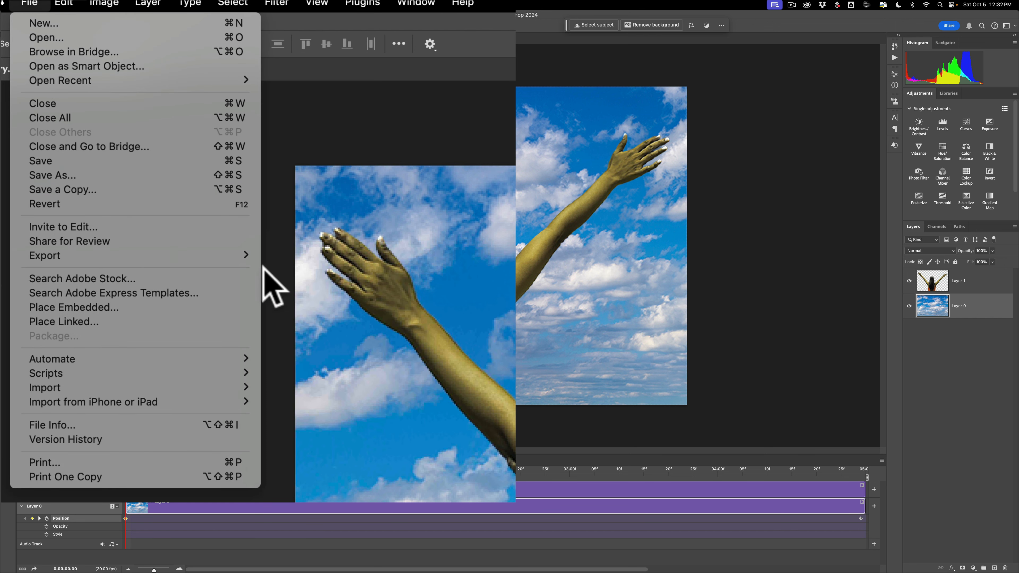
{"action": "mouse_move", "coordinate": [240, 259]}
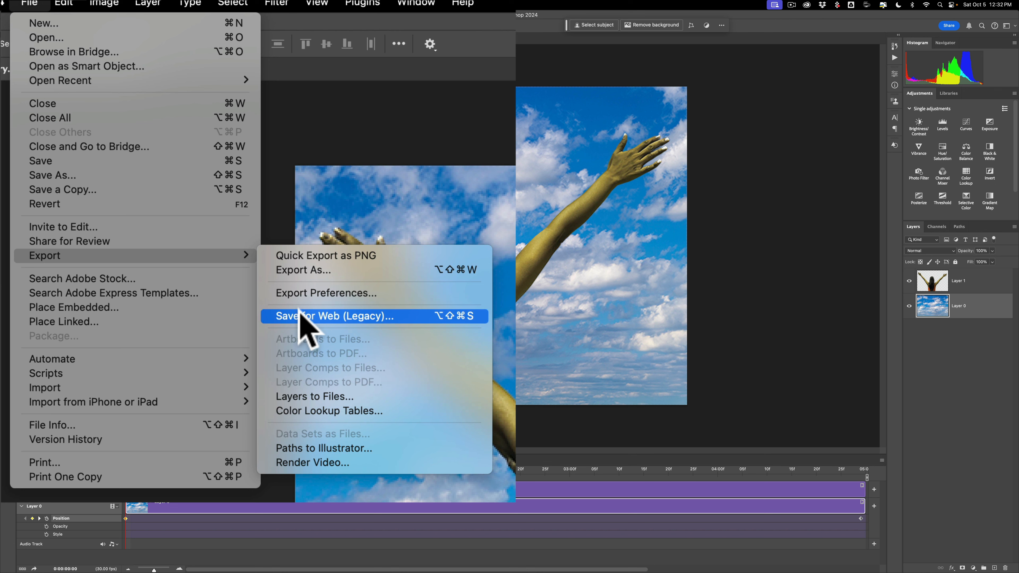
{"action": "left_click", "coordinate": [399, 316]}
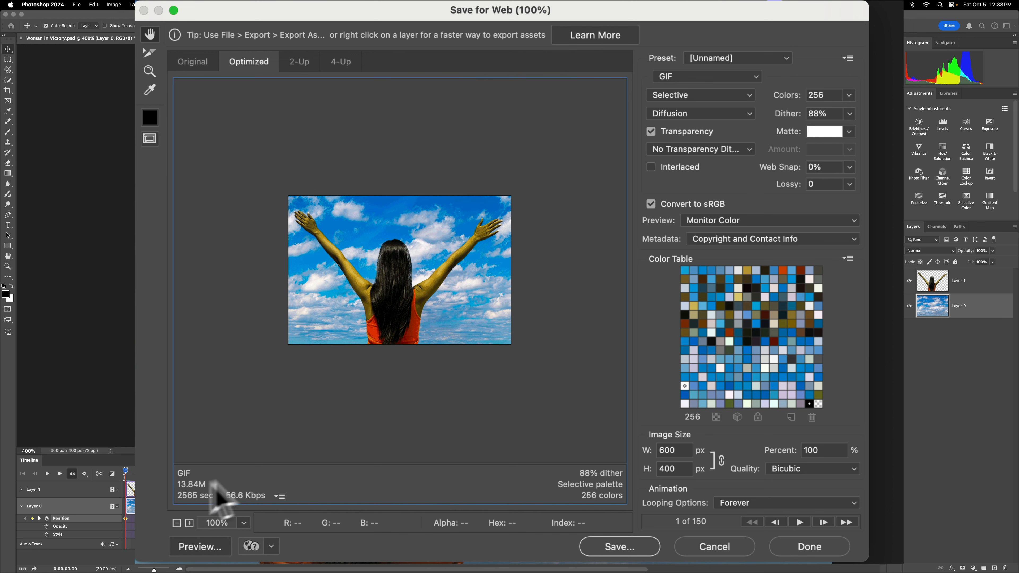
{"action": "left_click", "coordinate": [850, 96]}
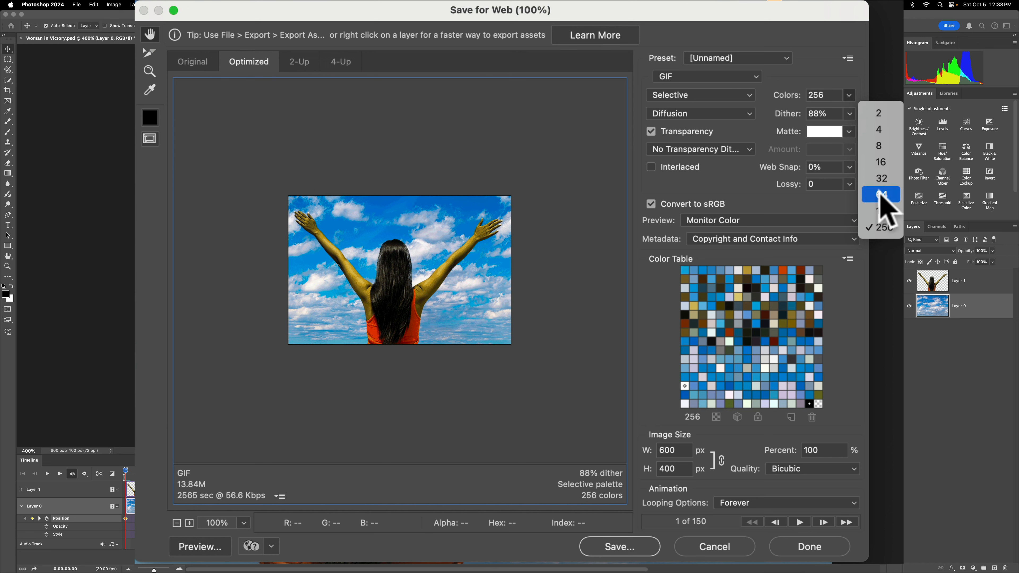
{"action": "left_click", "coordinate": [822, 75]}
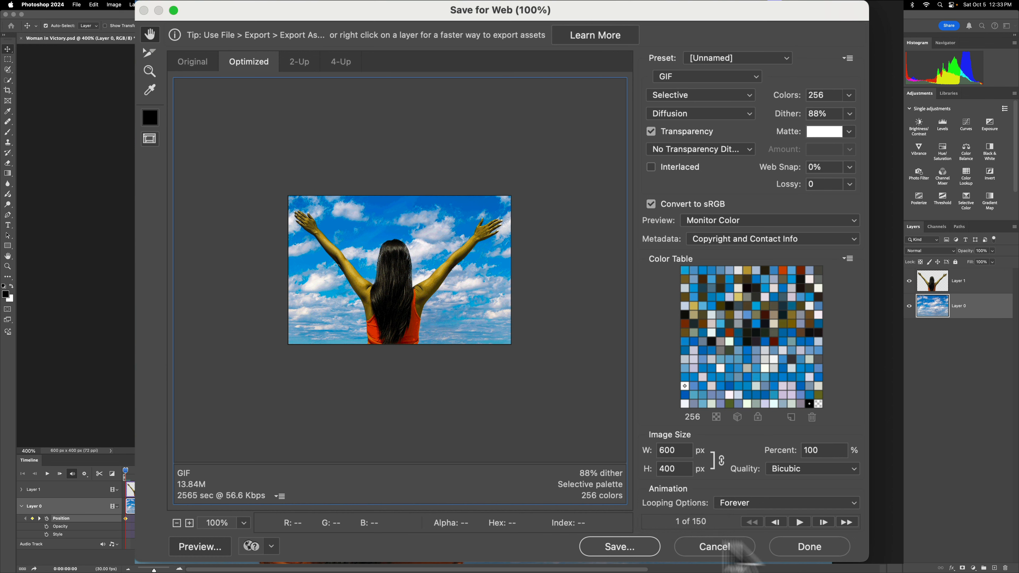
{"action": "left_click", "coordinate": [614, 545]}
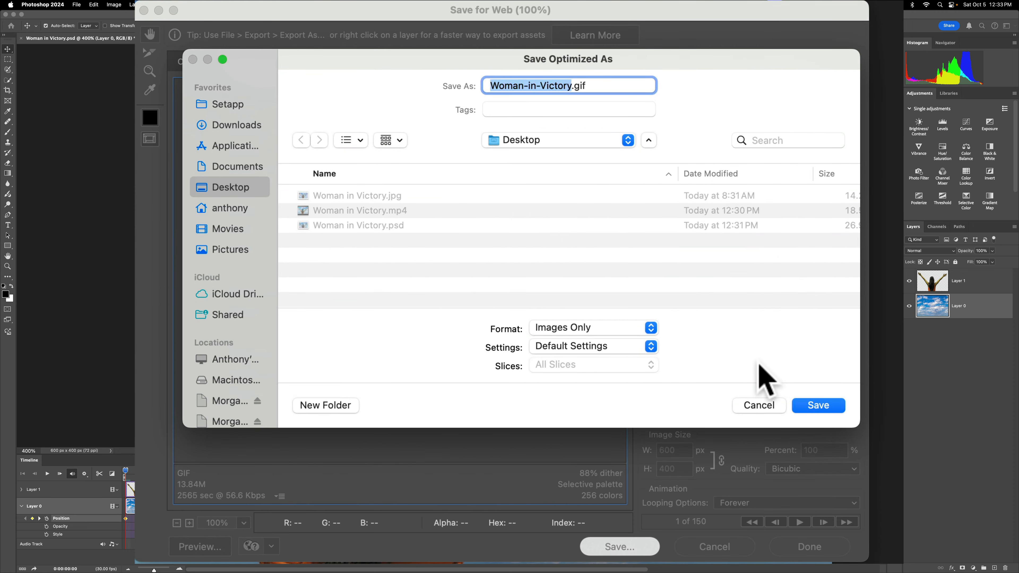
{"action": "left_click", "coordinate": [818, 405]}
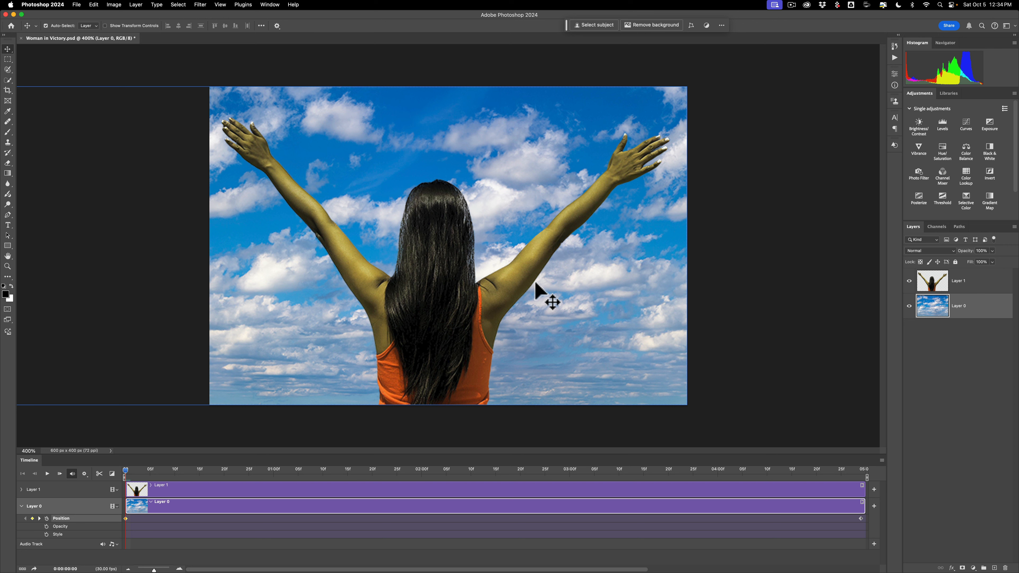
- Preview the exported Woman-in-Victory.gif from the desktop, close the preview and switch back to Photoshop
{"action": "left_click", "coordinate": [14, 14]}
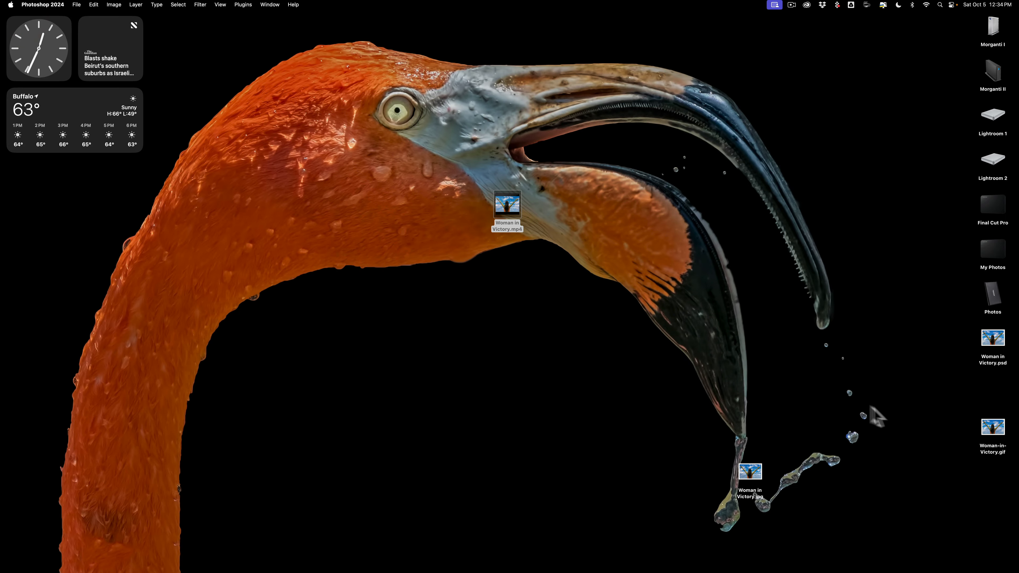
{"action": "left_click_drag", "start_coordinate": [993, 426], "coordinate": [522, 299]}
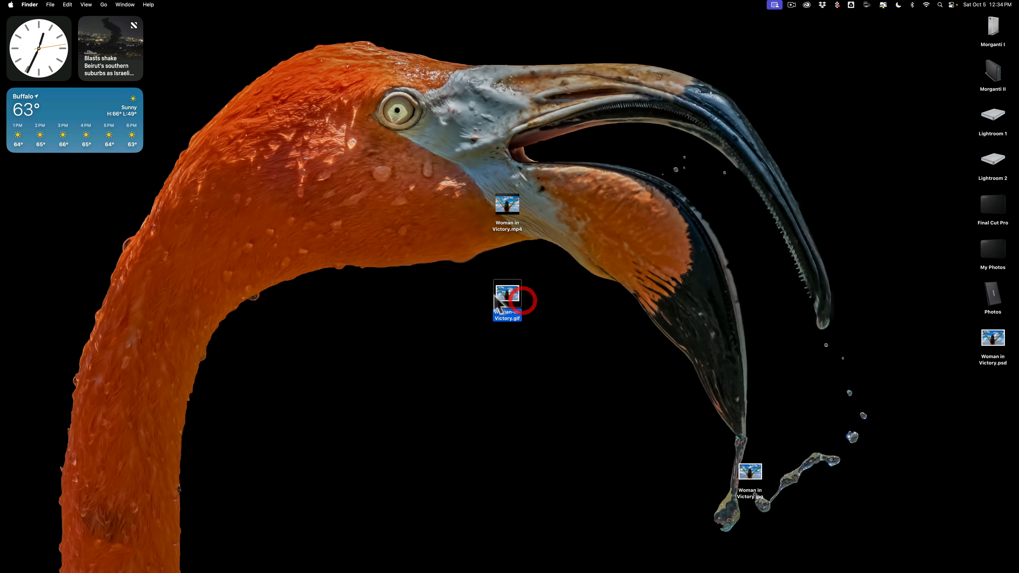
{"action": "key", "text": "space"}
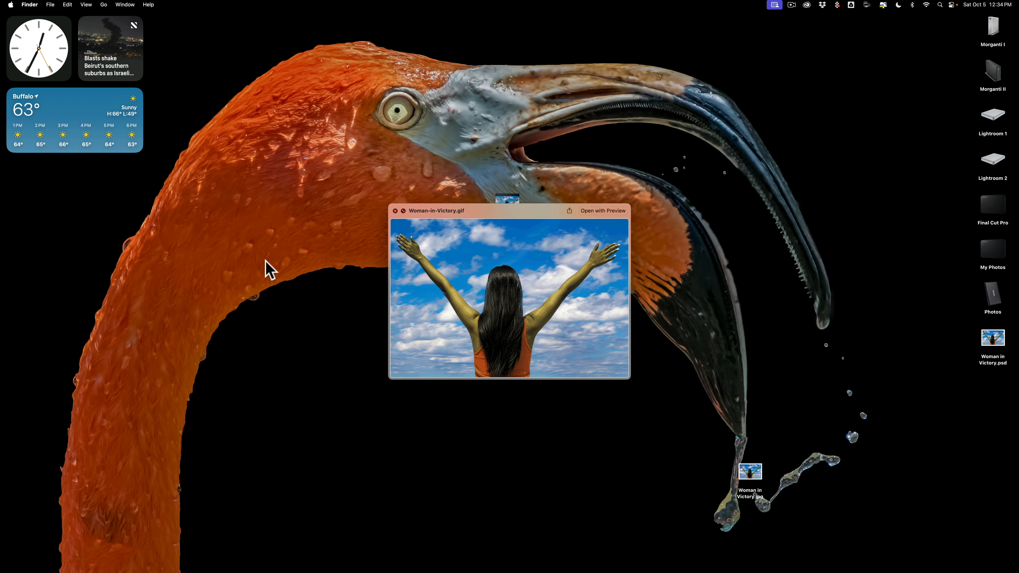
{"action": "left_click", "coordinate": [395, 211]}
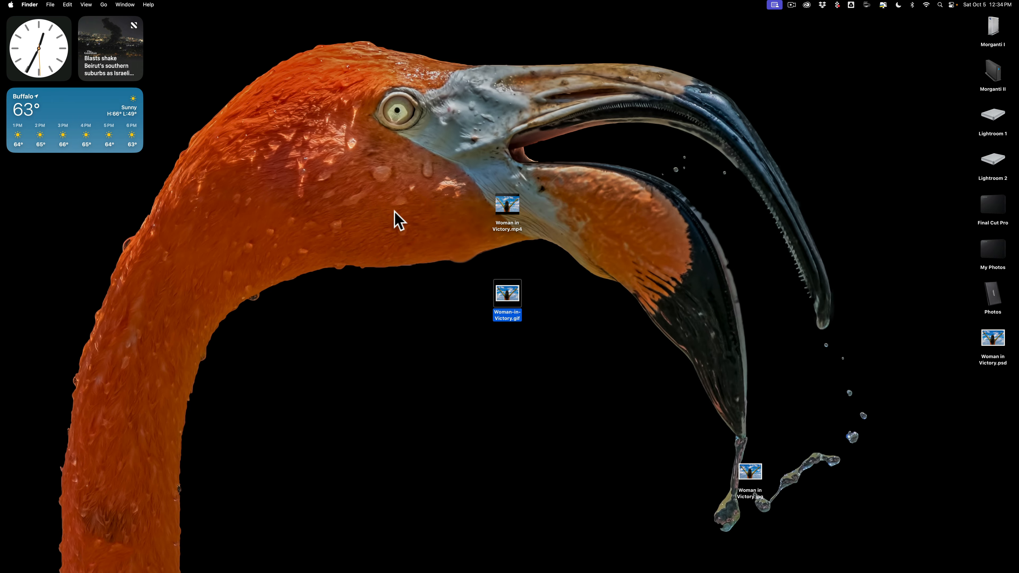
{"action": "mouse_move", "coordinate": [907, 571]}
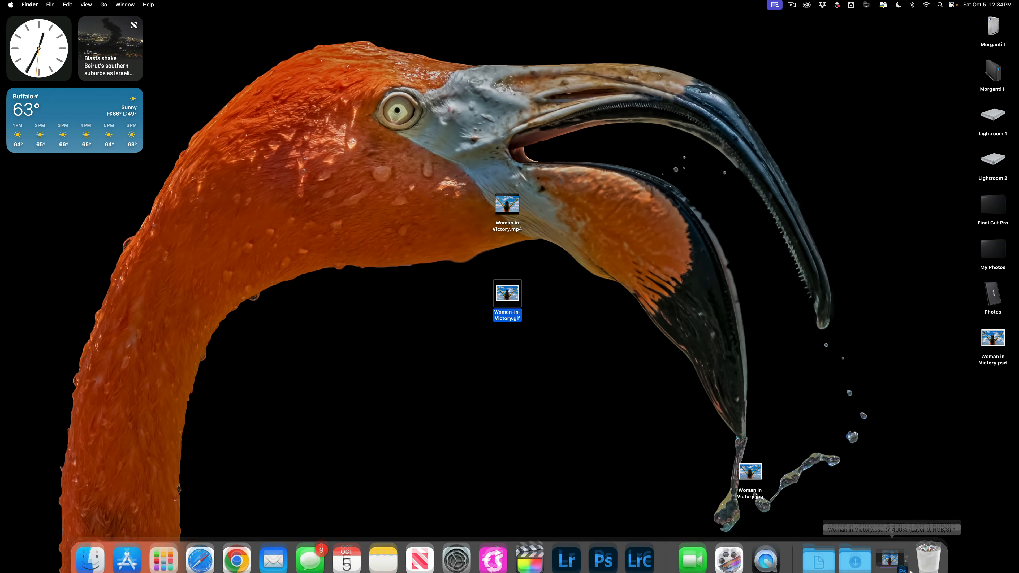
{"action": "left_click", "coordinate": [888, 547]}
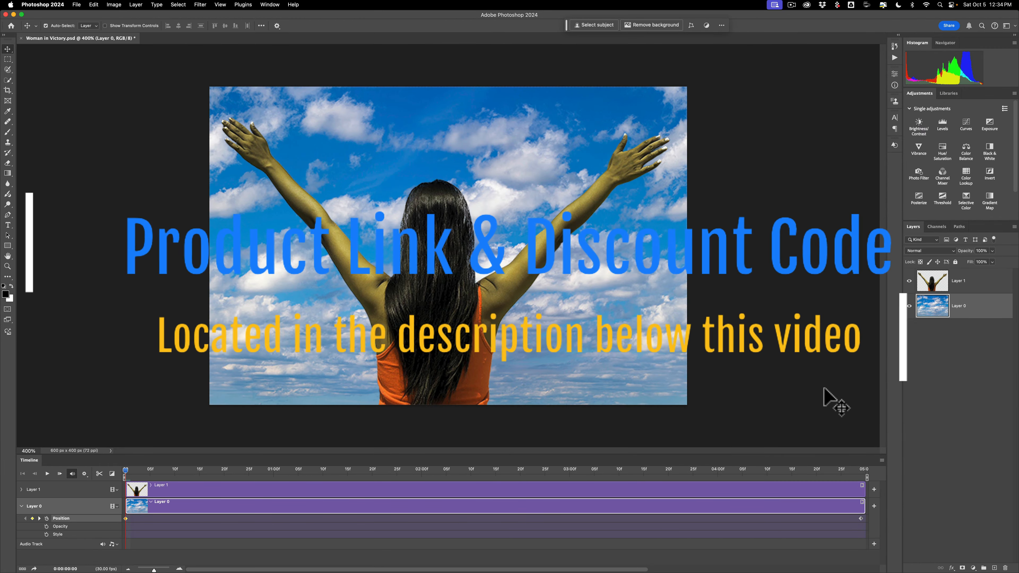